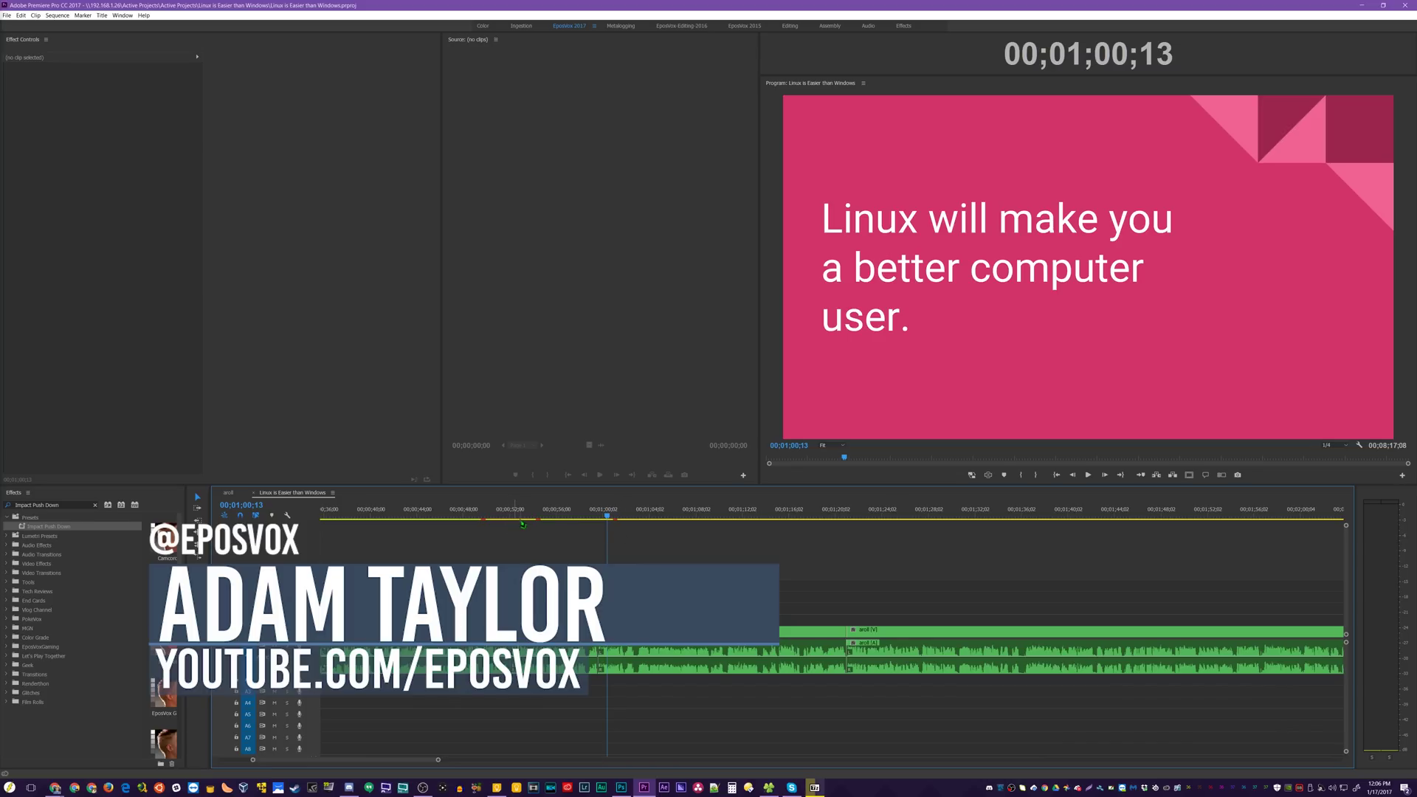
Step: Preview the title, talking-head, pink and DRIVERS slide clips in the Premiere timeline
left_click(509, 525)
key("Left")
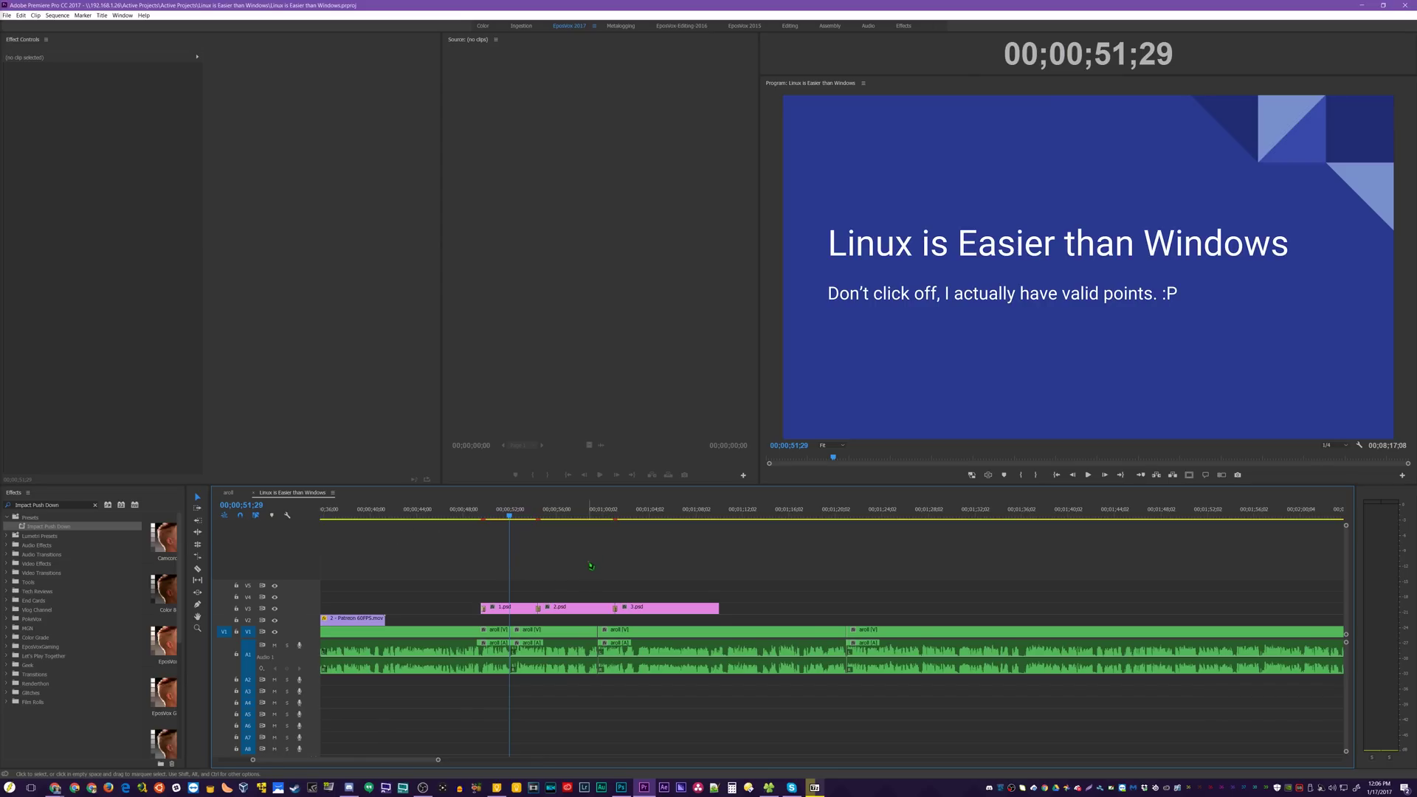
left_click(753, 509)
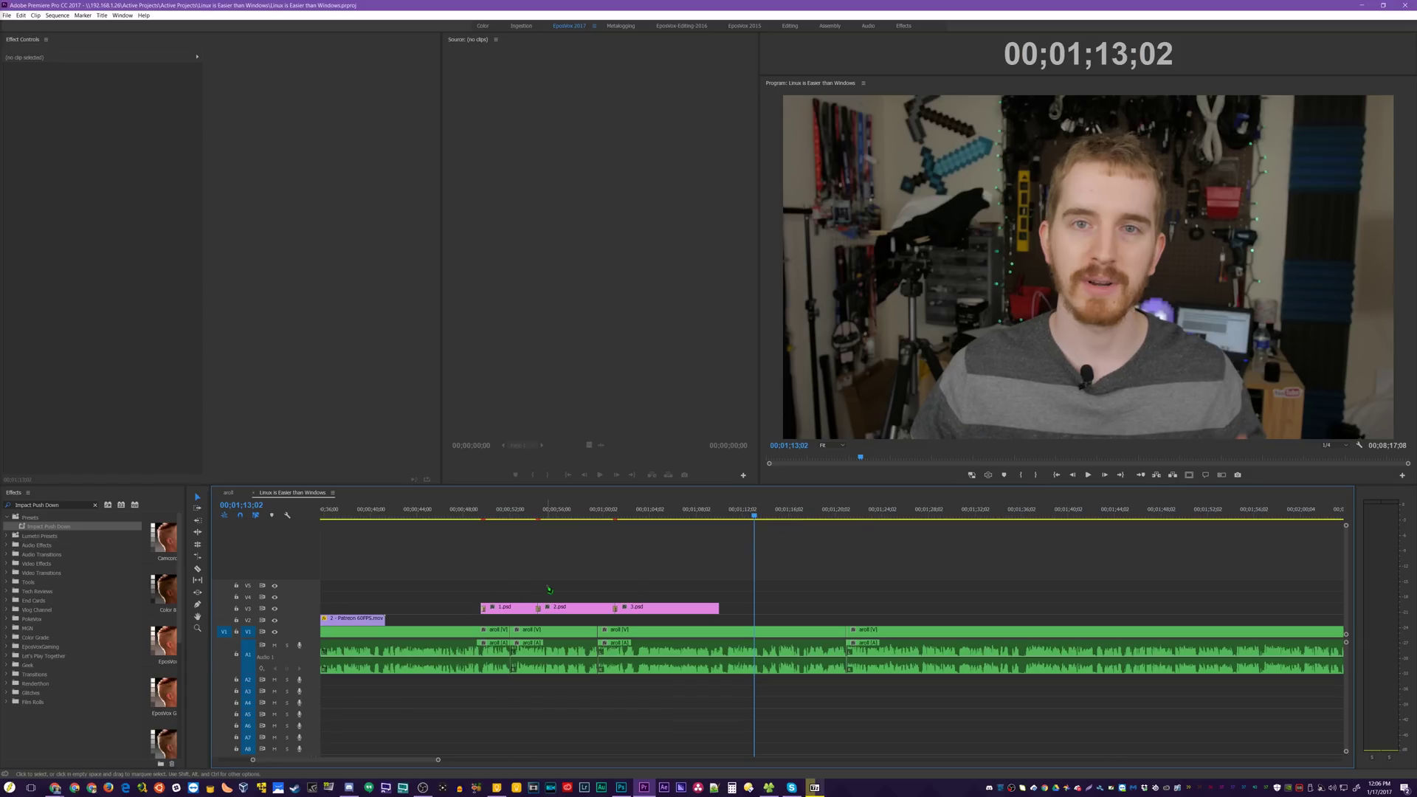
left_click(566, 512)
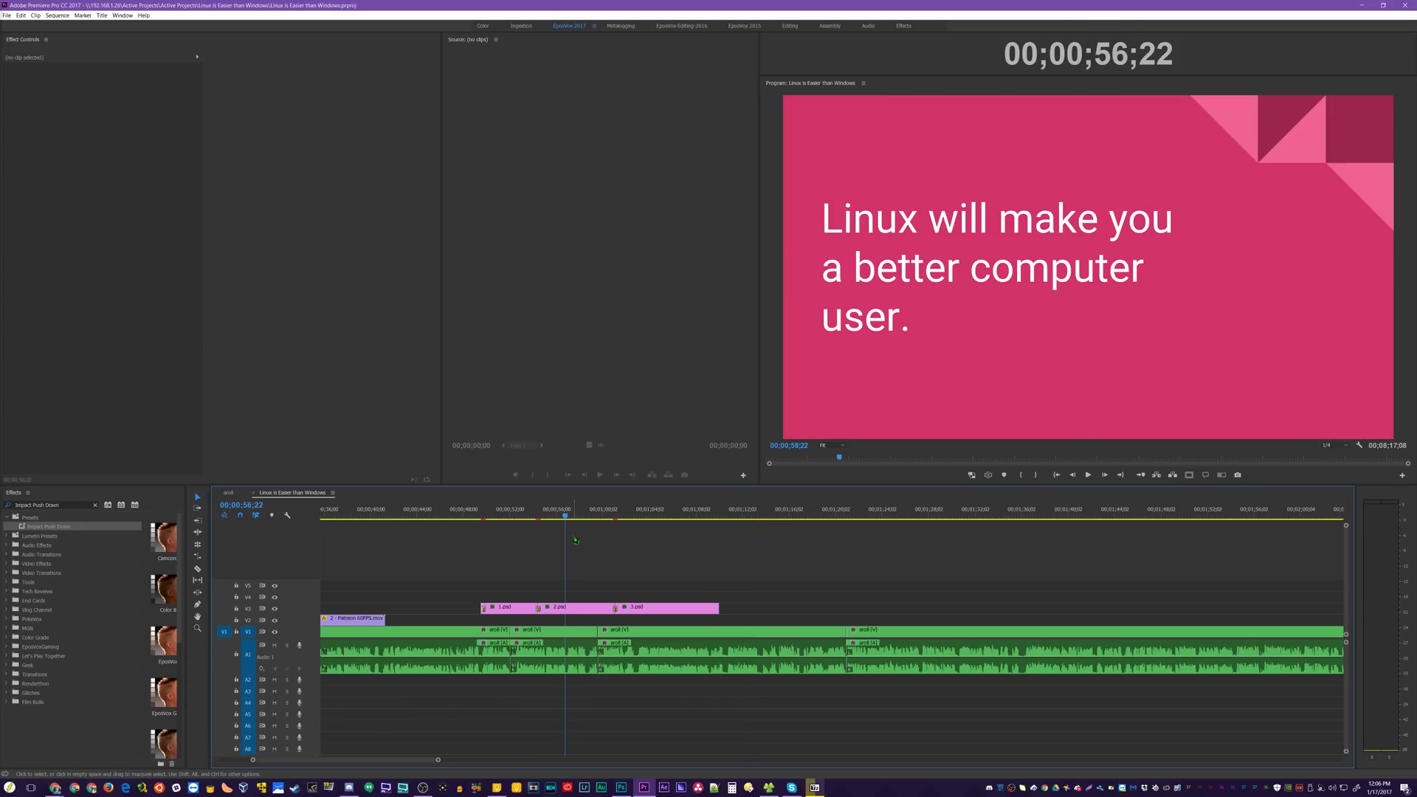
left_click(633, 515)
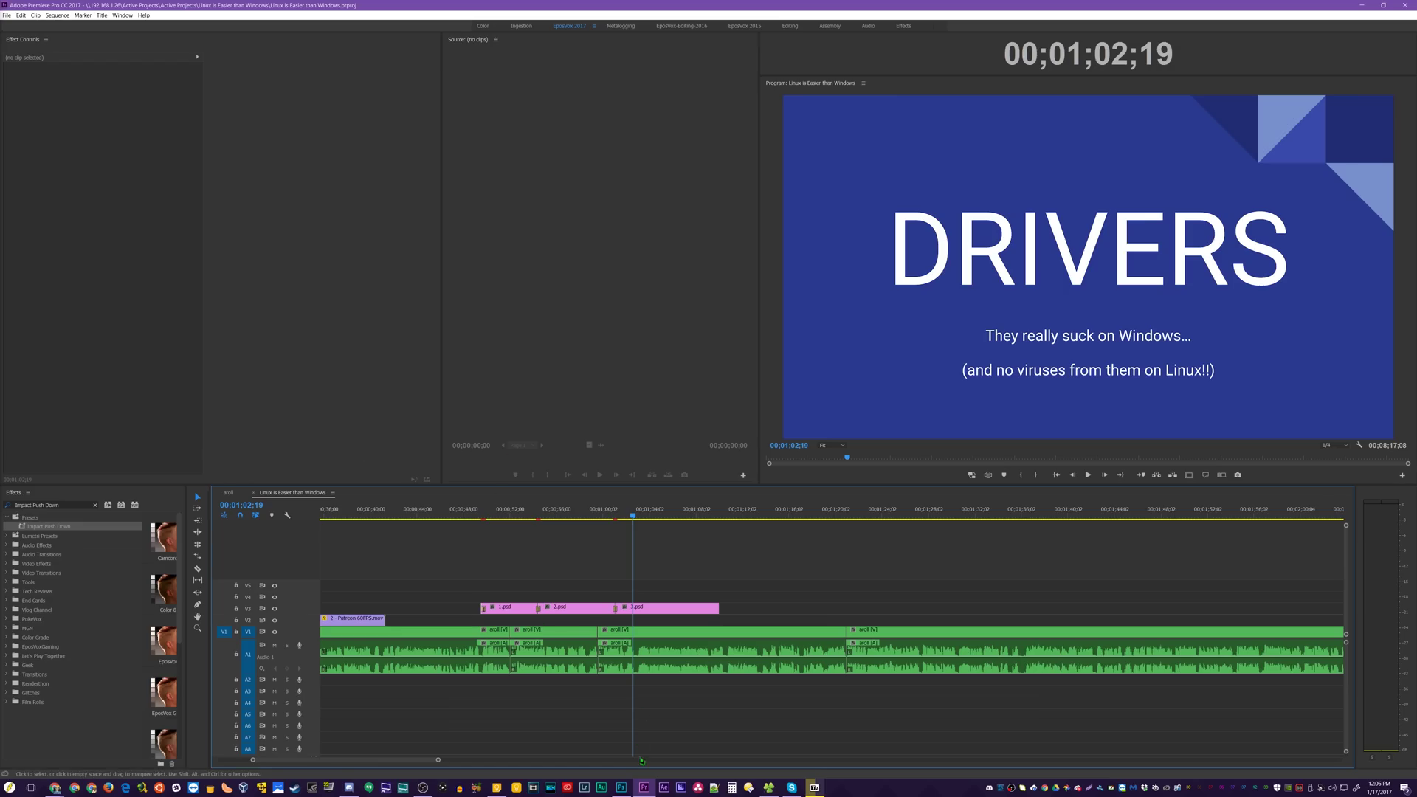
Step: Check Photoshop, return to Premiere, then bring up the Google Slides deck in Chrome
left_click(621, 787)
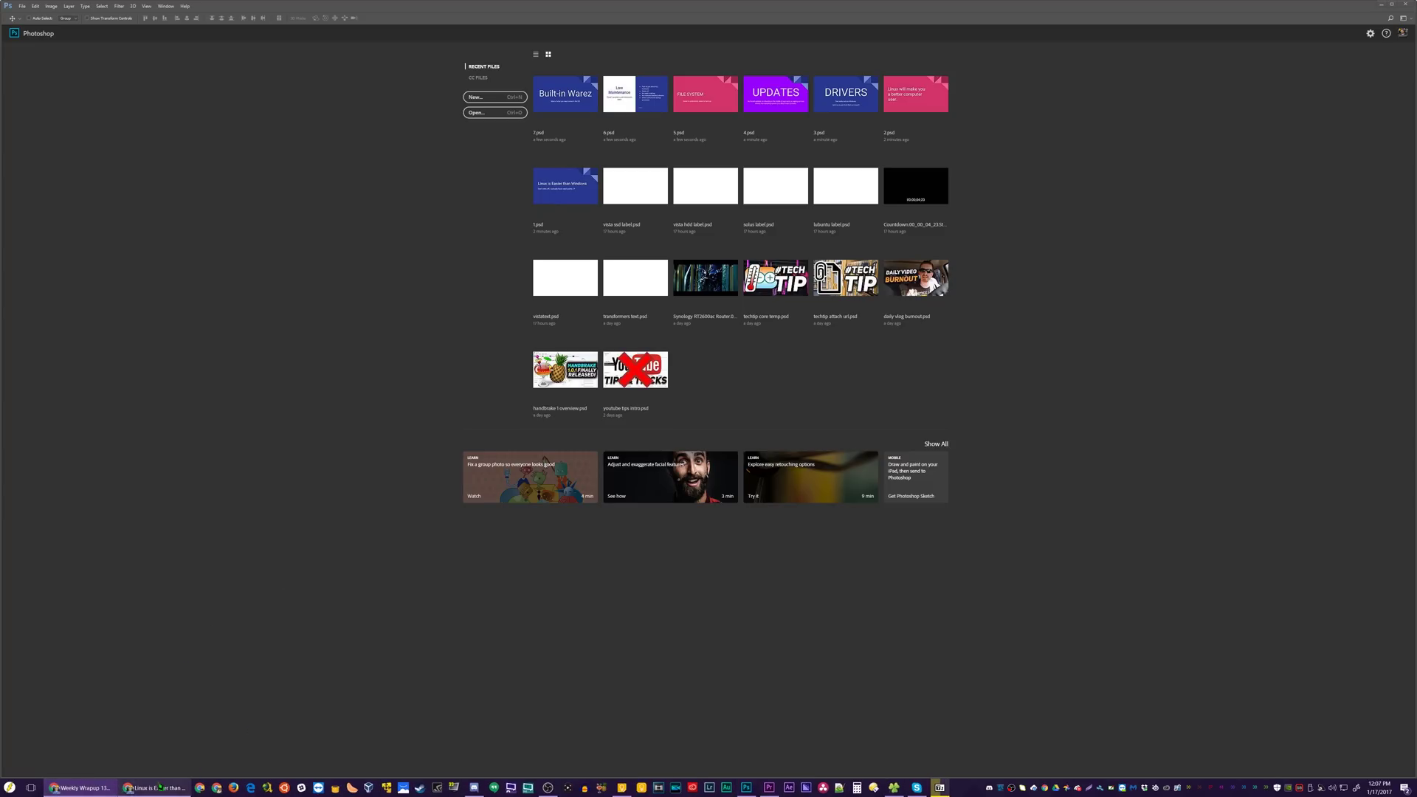
left_click(161, 787)
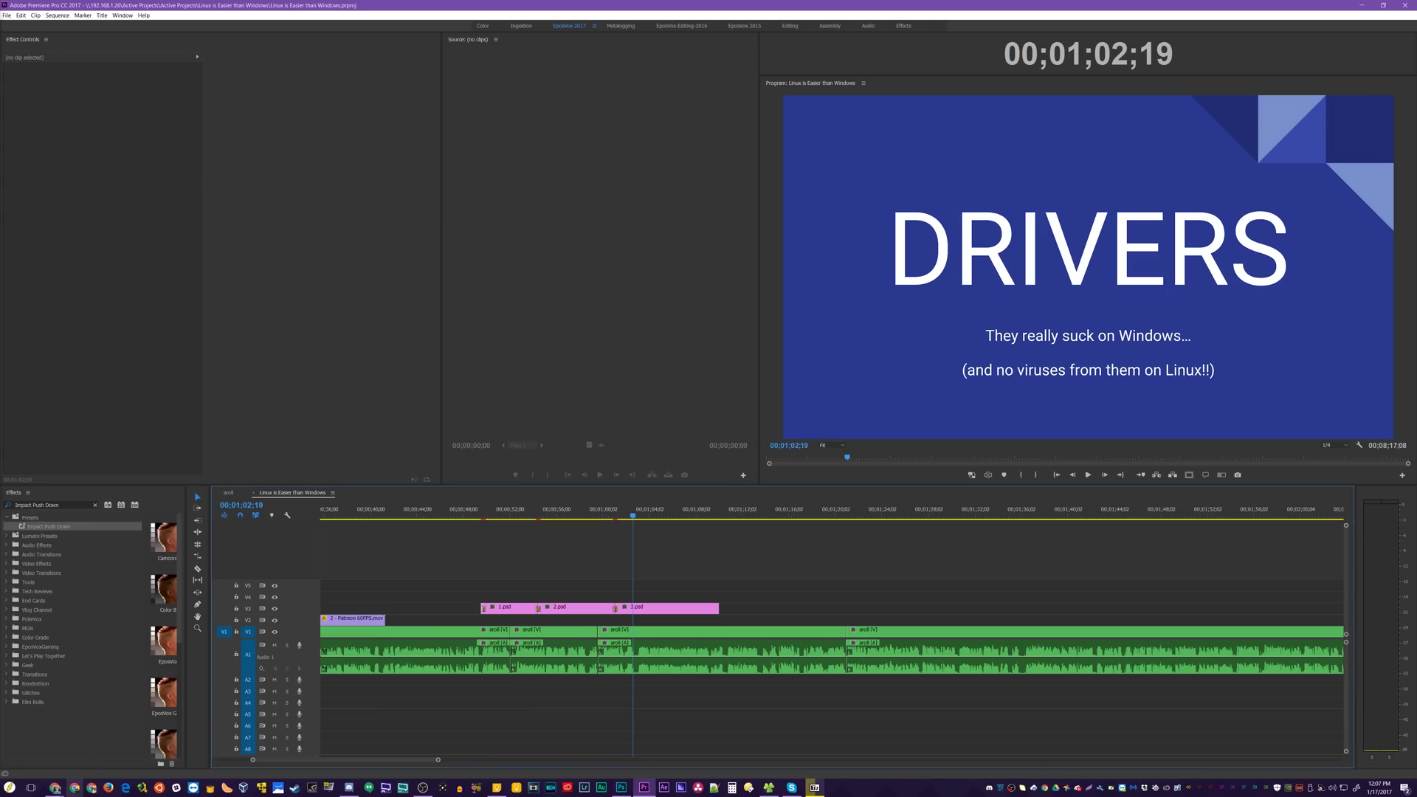
key("alt+Tab")
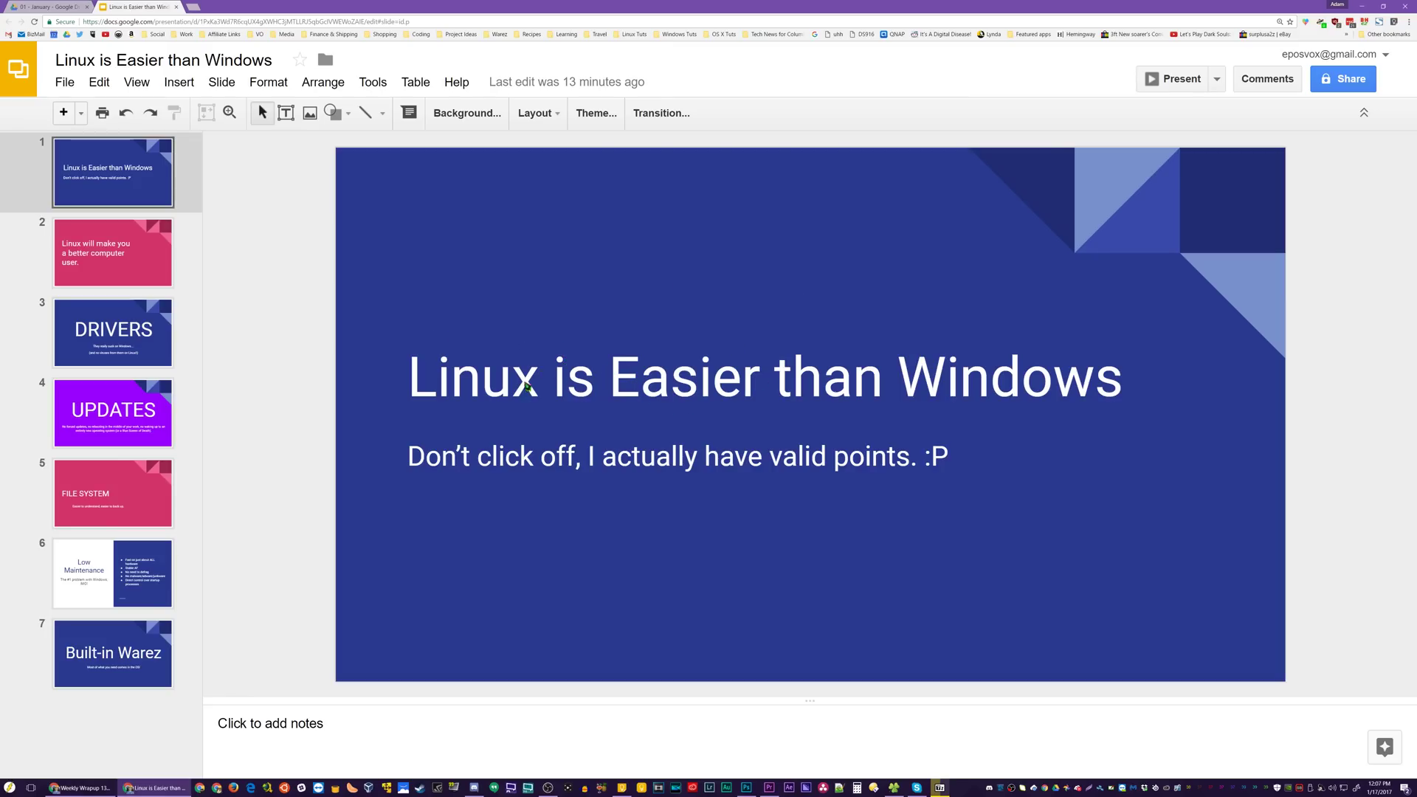
Step: Page through all seven slides, return to the title slide, and start a new presentation
left_click(130, 251)
left_click(131, 327)
left_click(128, 410)
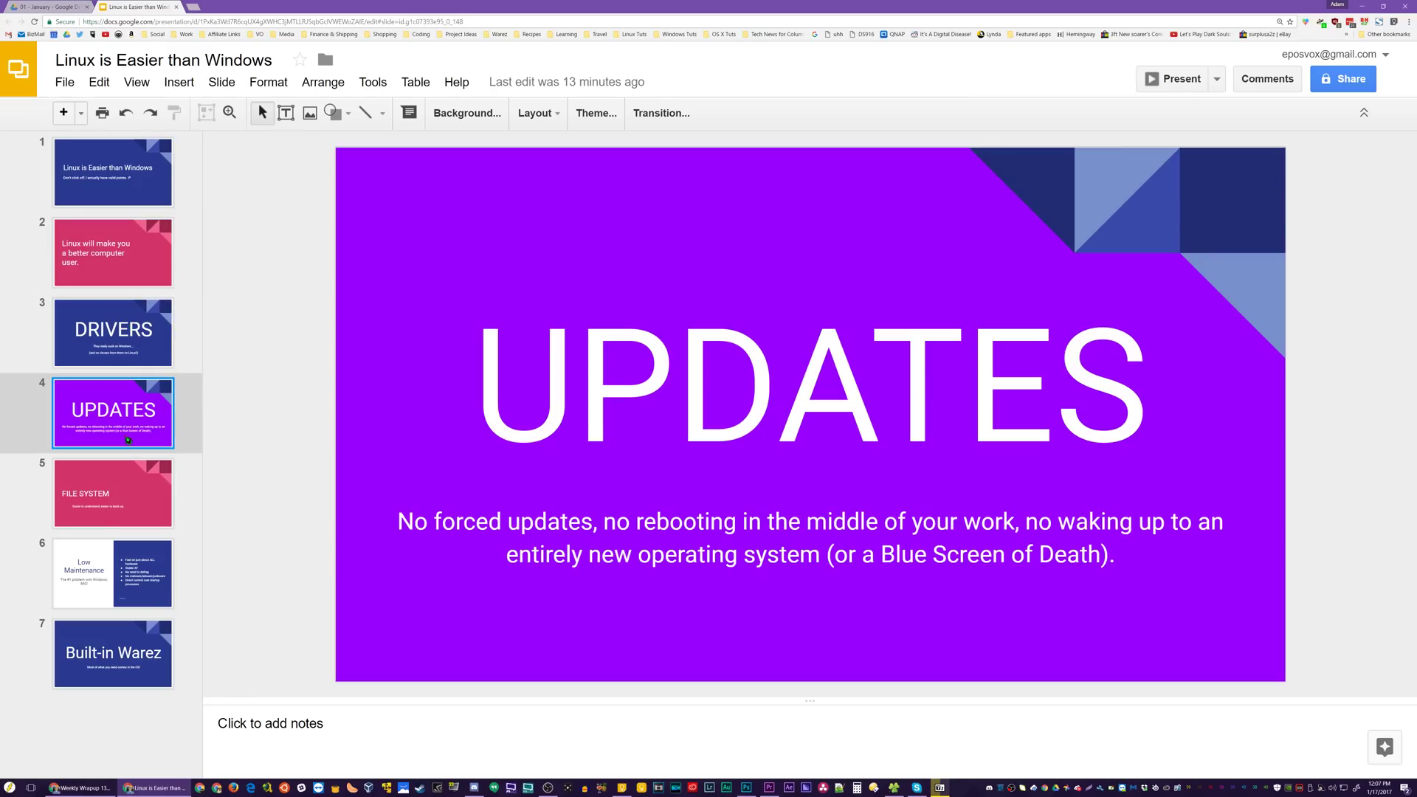
left_click(128, 493)
left_click(129, 558)
left_click(128, 649)
left_click(150, 170)
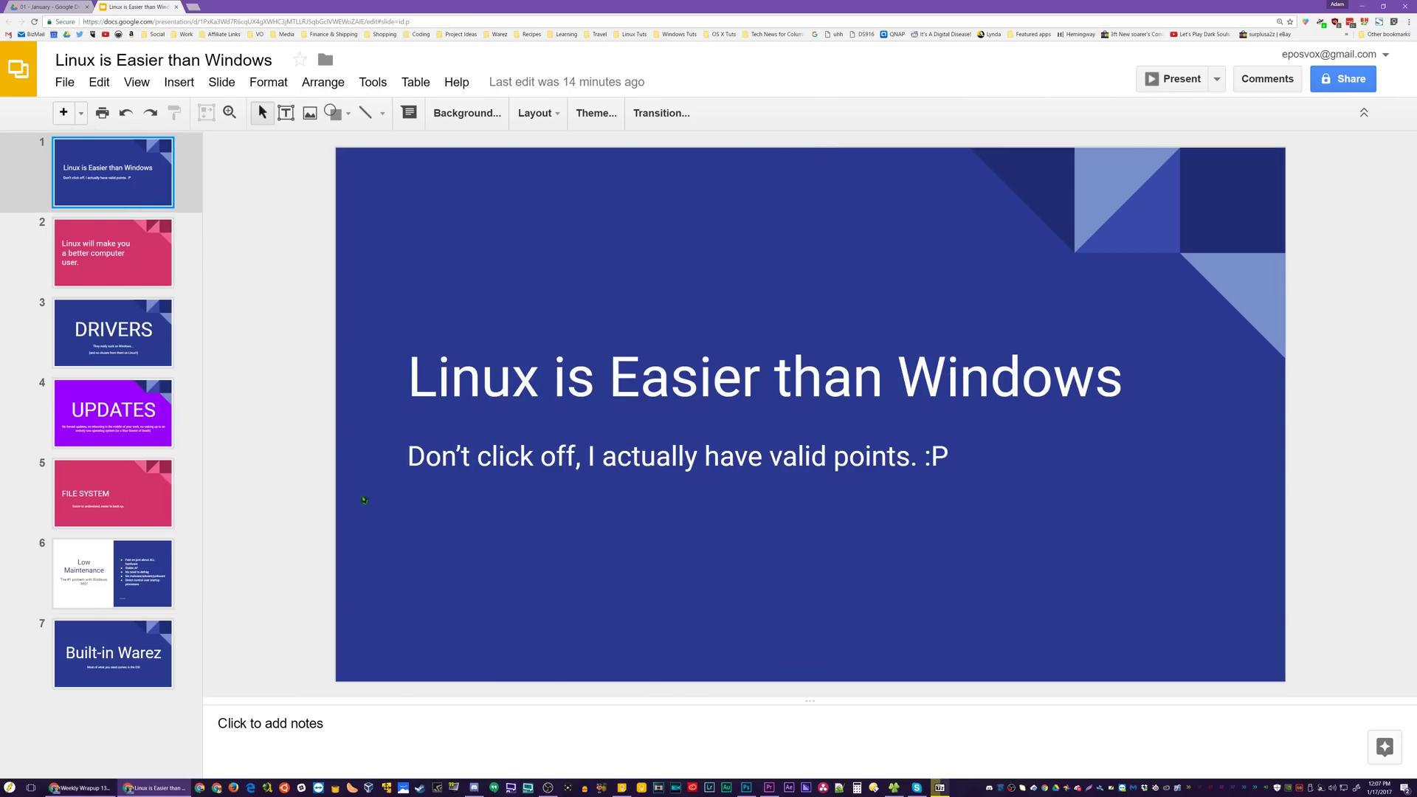
left_click(74, 6)
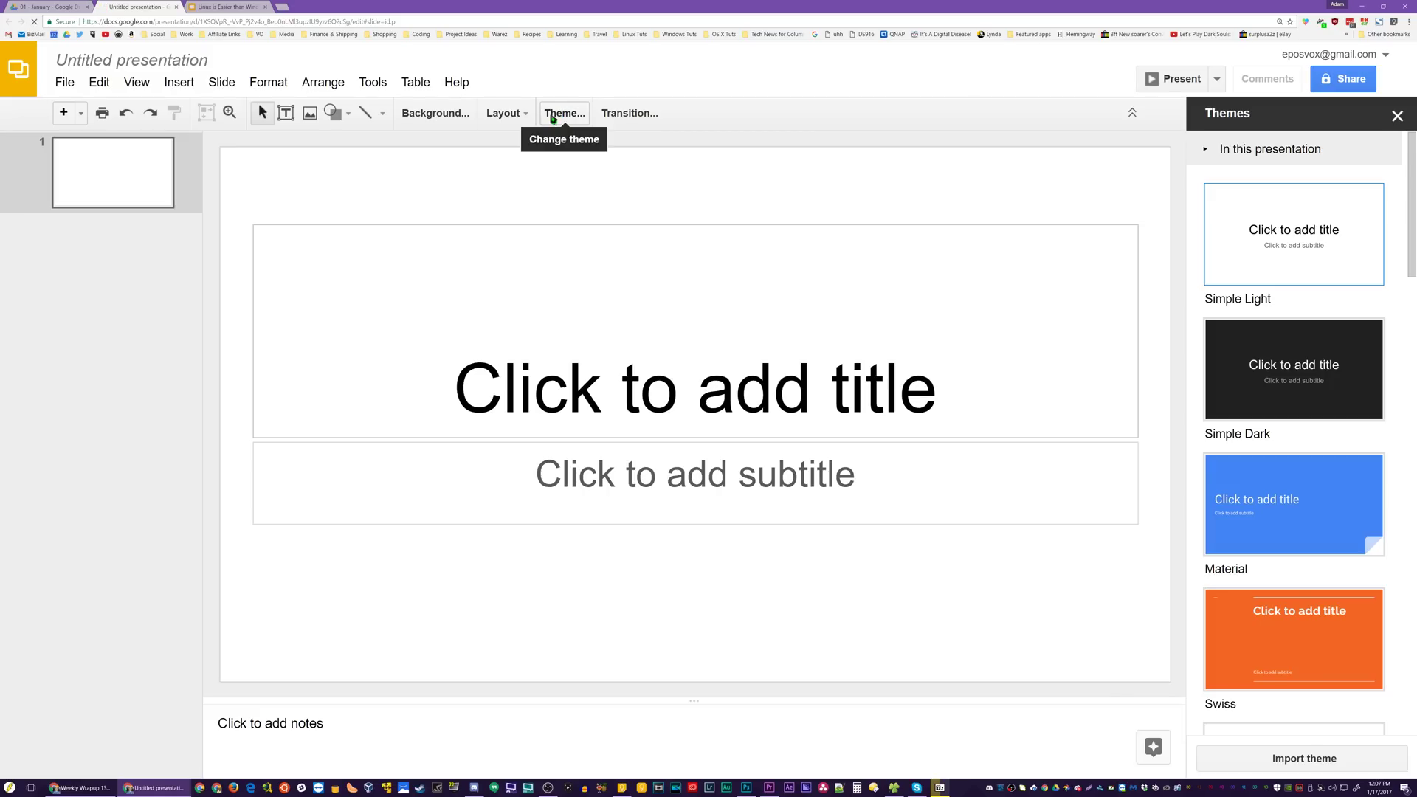
Step: Apply the yellow-and-blue Pop theme to the new Untitled presentation
scroll(1296, 354, "down", 5)
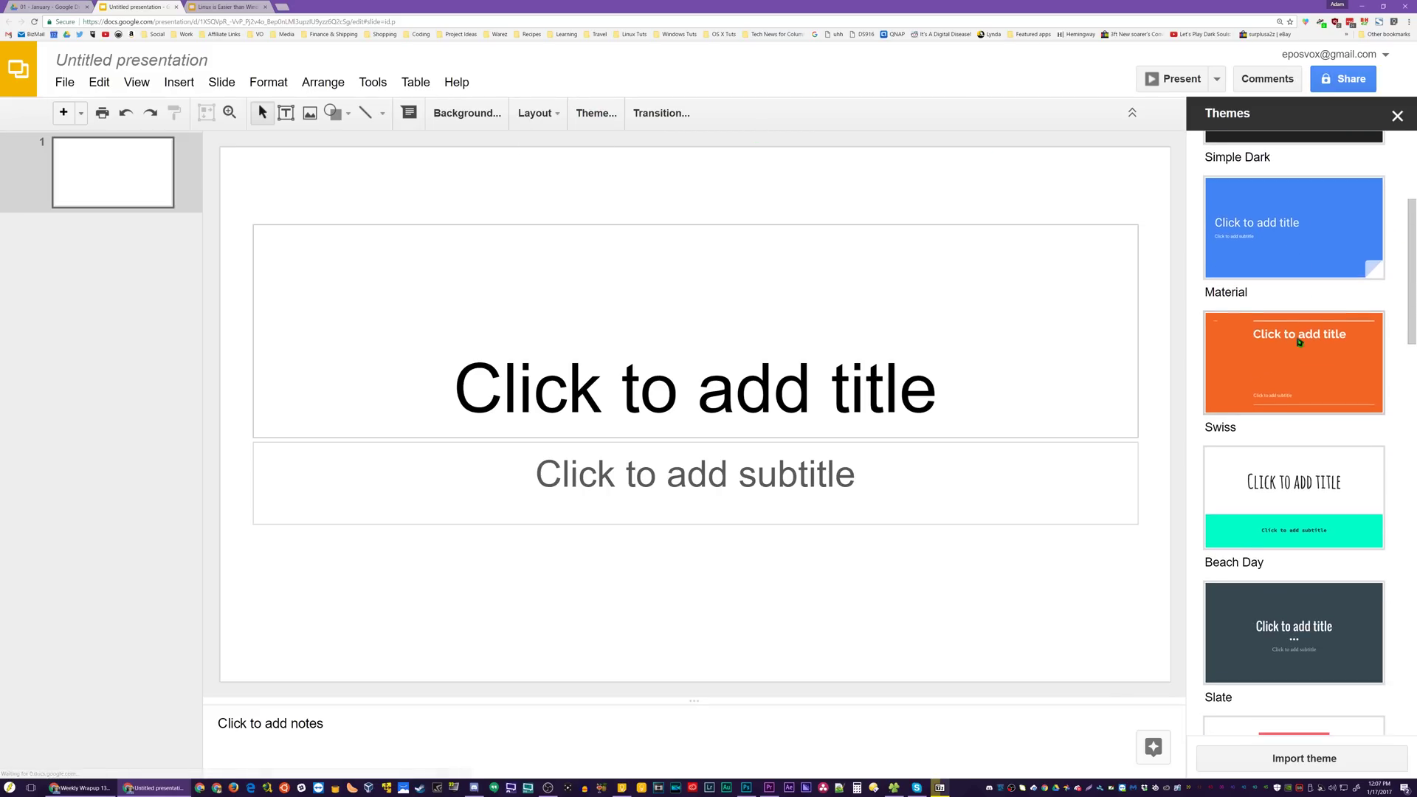
scroll(1296, 388, "down", 10)
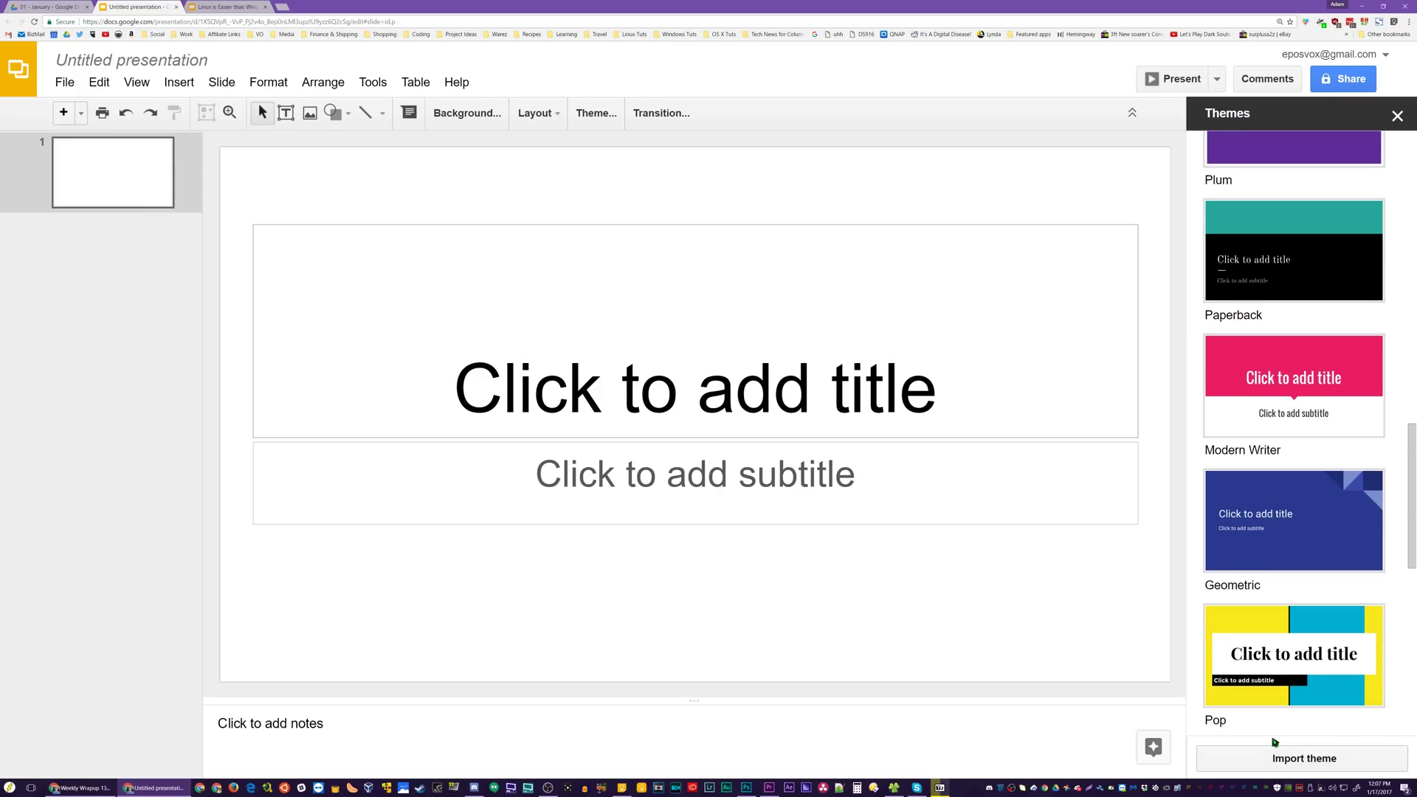
scroll(1298, 649, "down", 6)
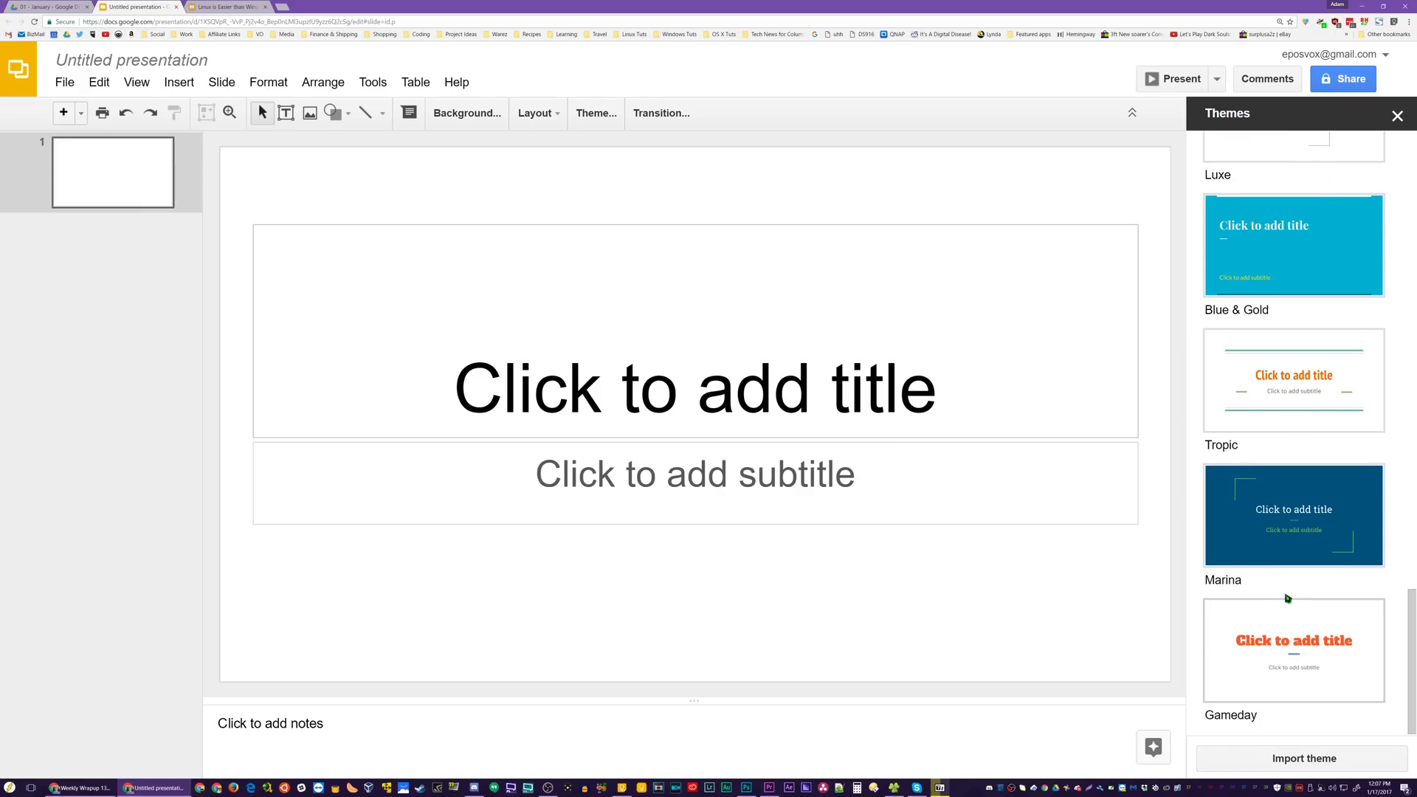
scroll(1288, 598, "up", 7)
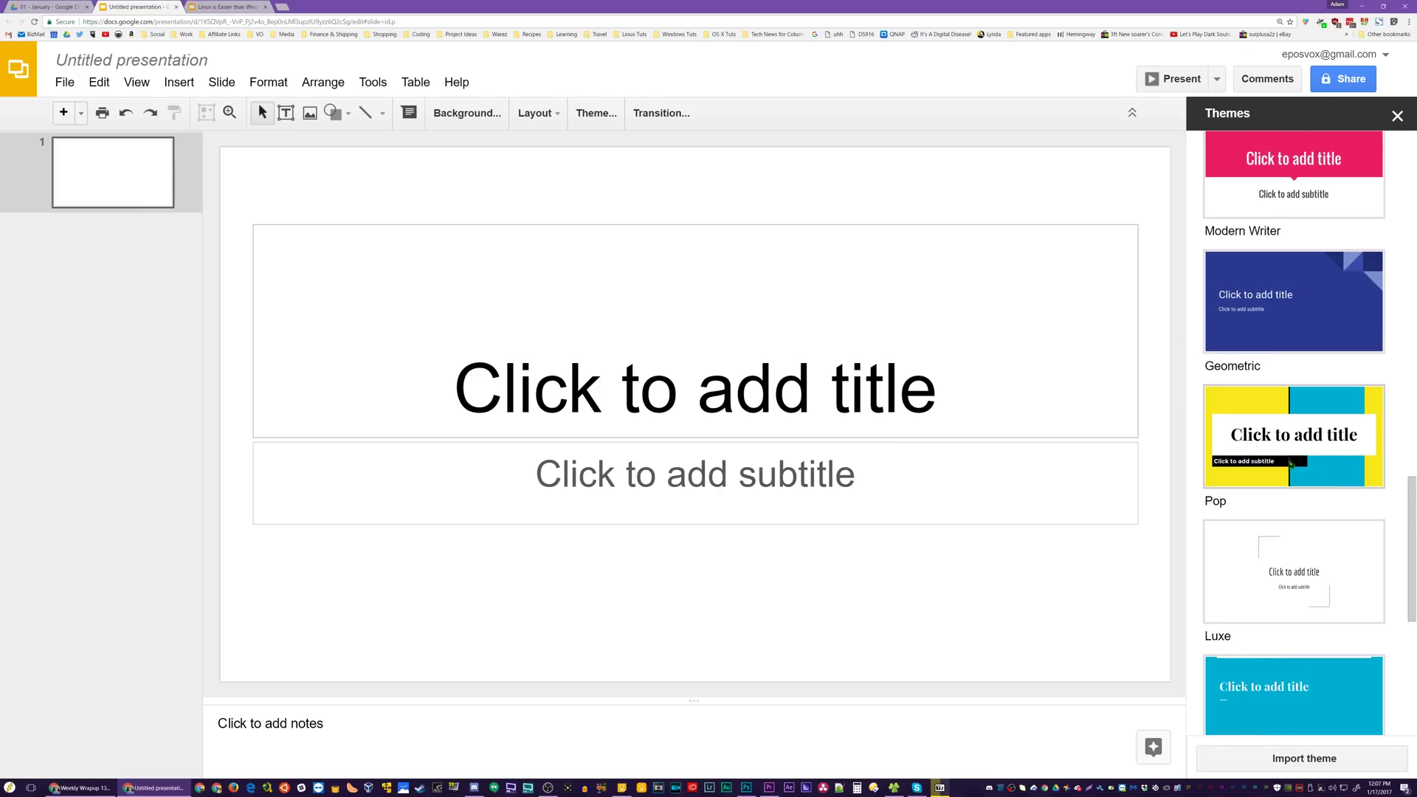
left_click(1290, 463)
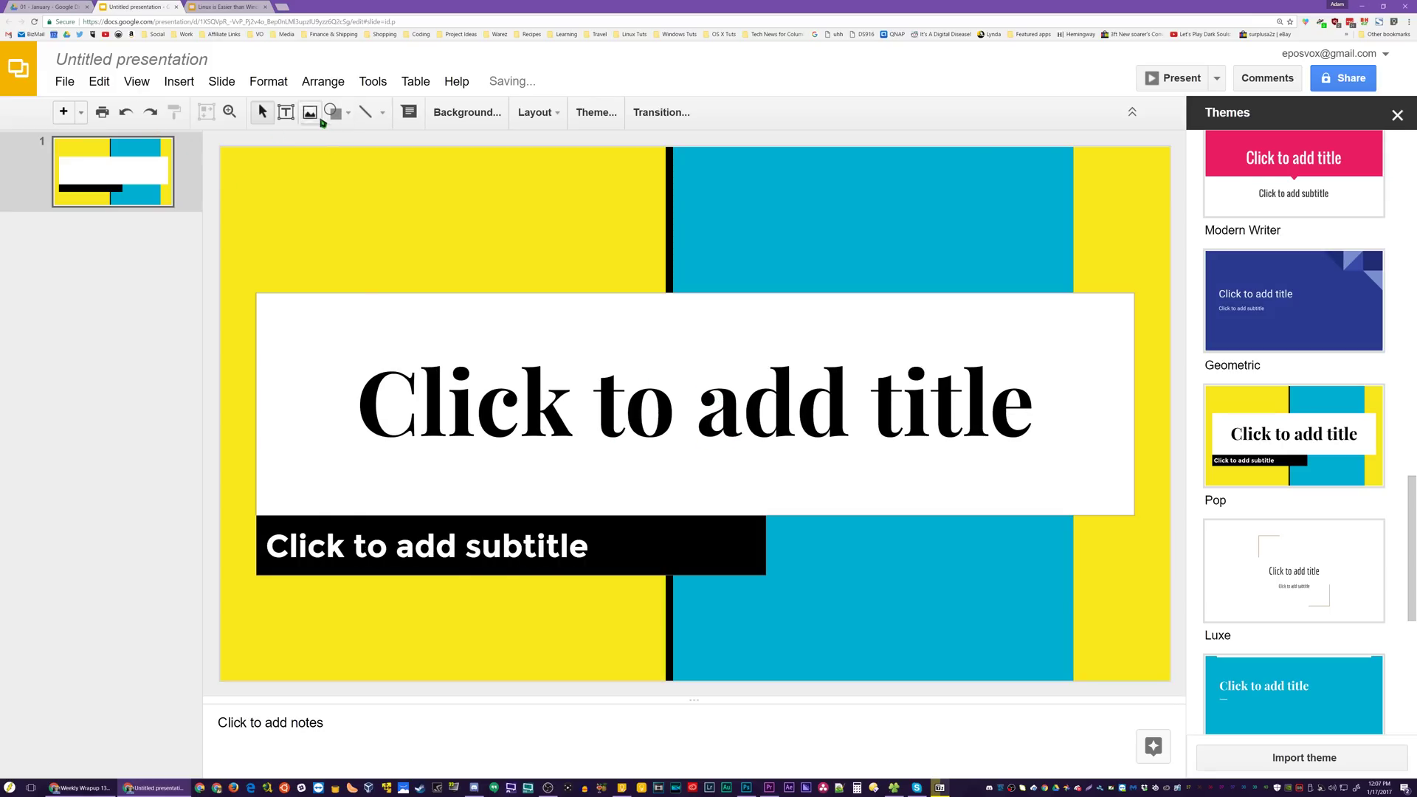
left_click(481, 398)
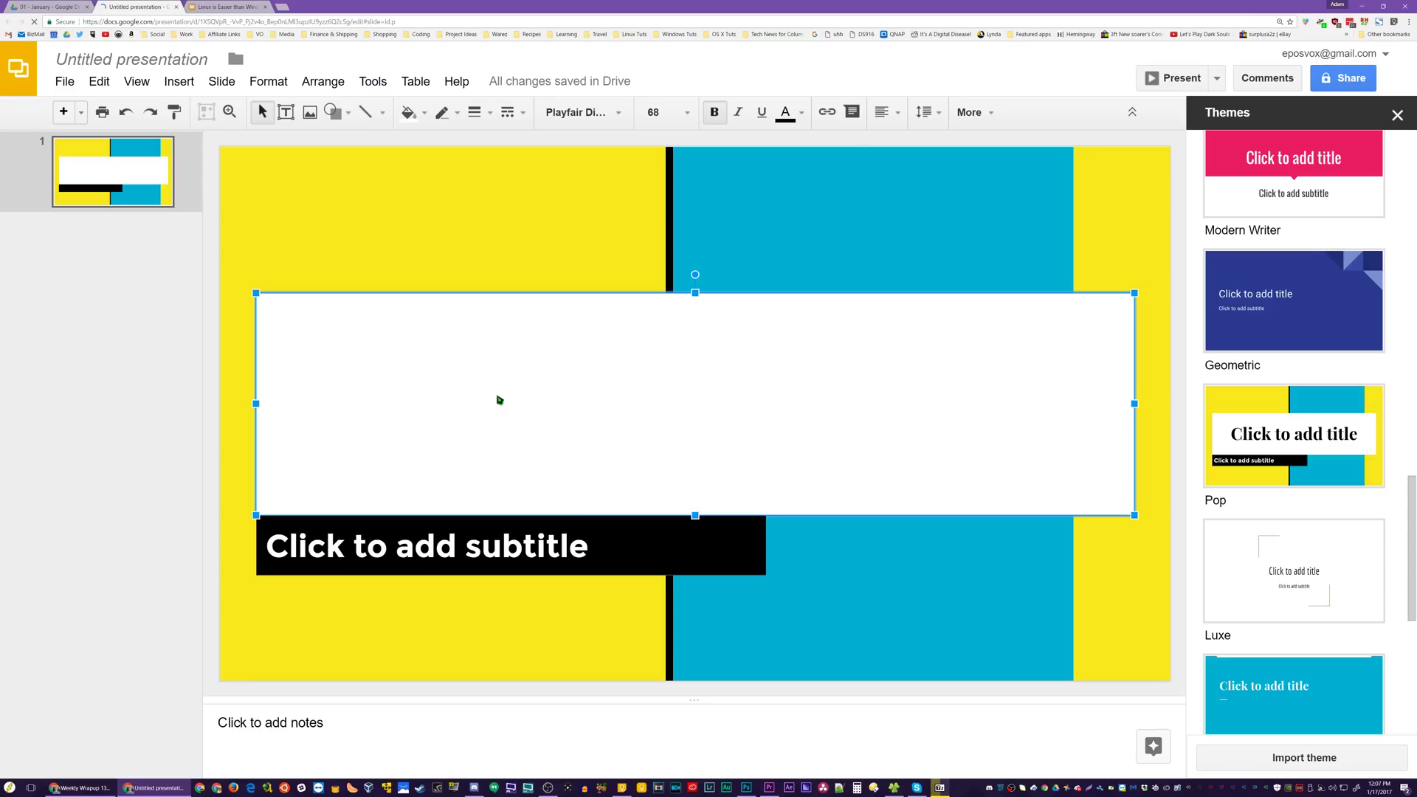
Step: Title the slide 'Slide Tutorial', correcting the stray capital L
type("SLide T")
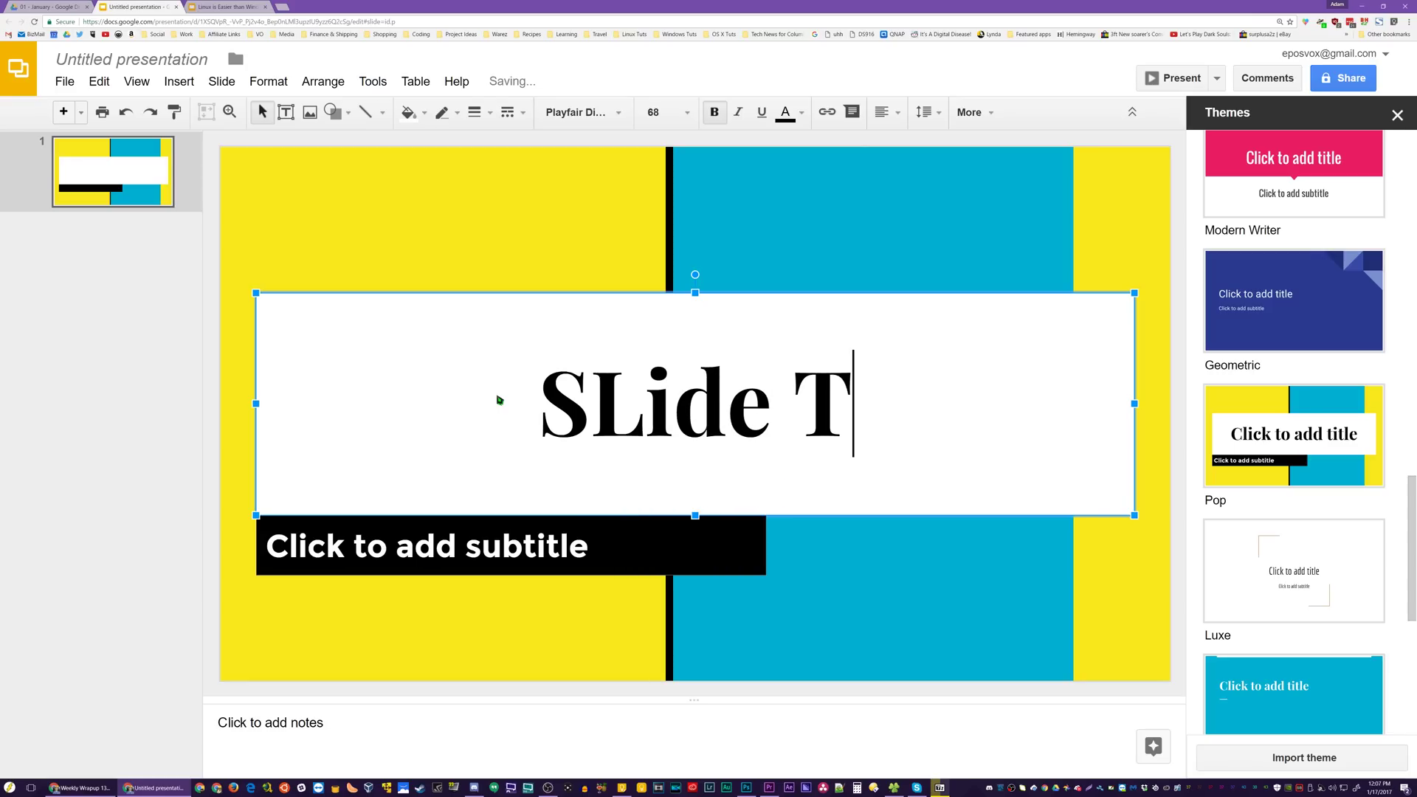
type("utorial")
left_click(499, 400)
key("Delete")
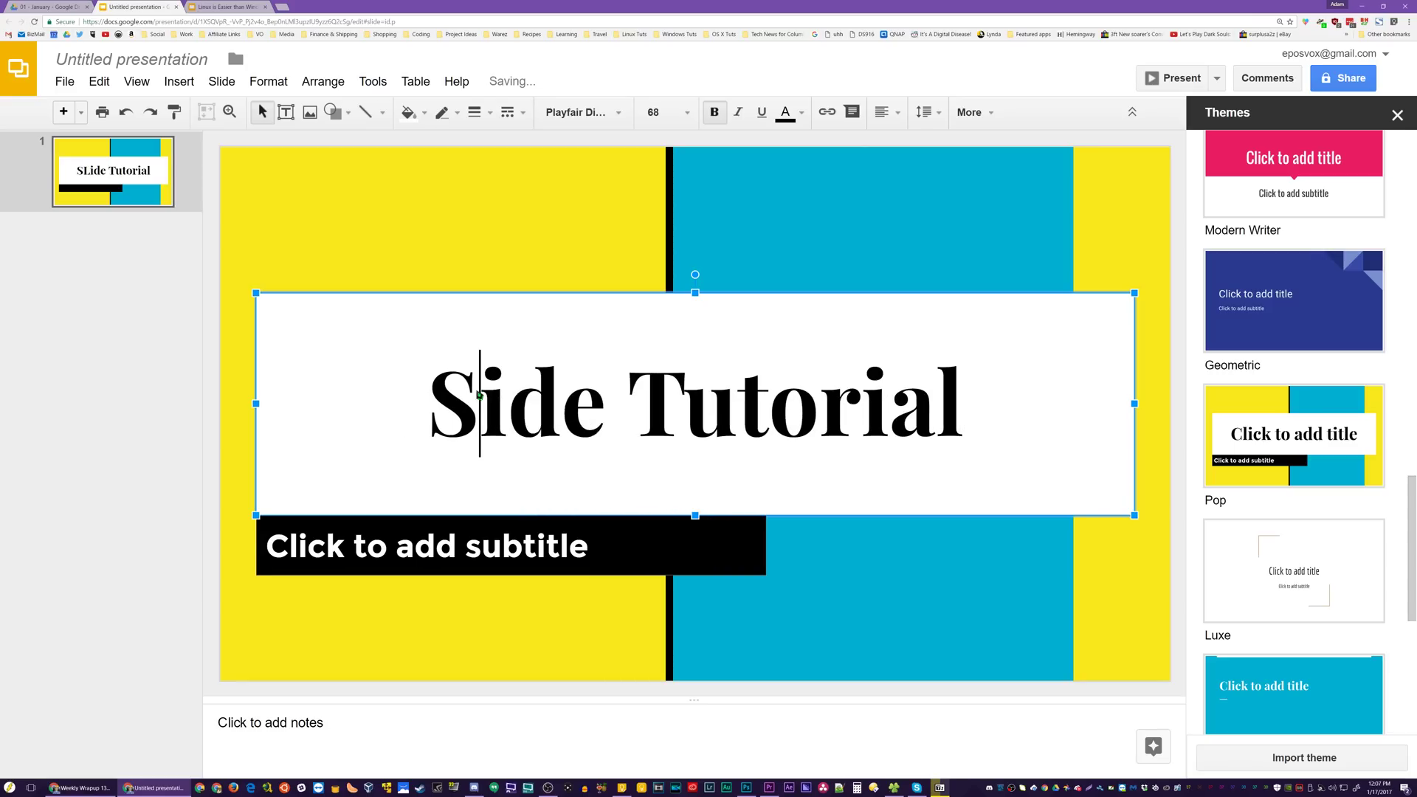
Step: Add the subtitle 'Easy graphics for FREE' and deselect it
left_click(516, 539)
type("Easy graphics for FREE")
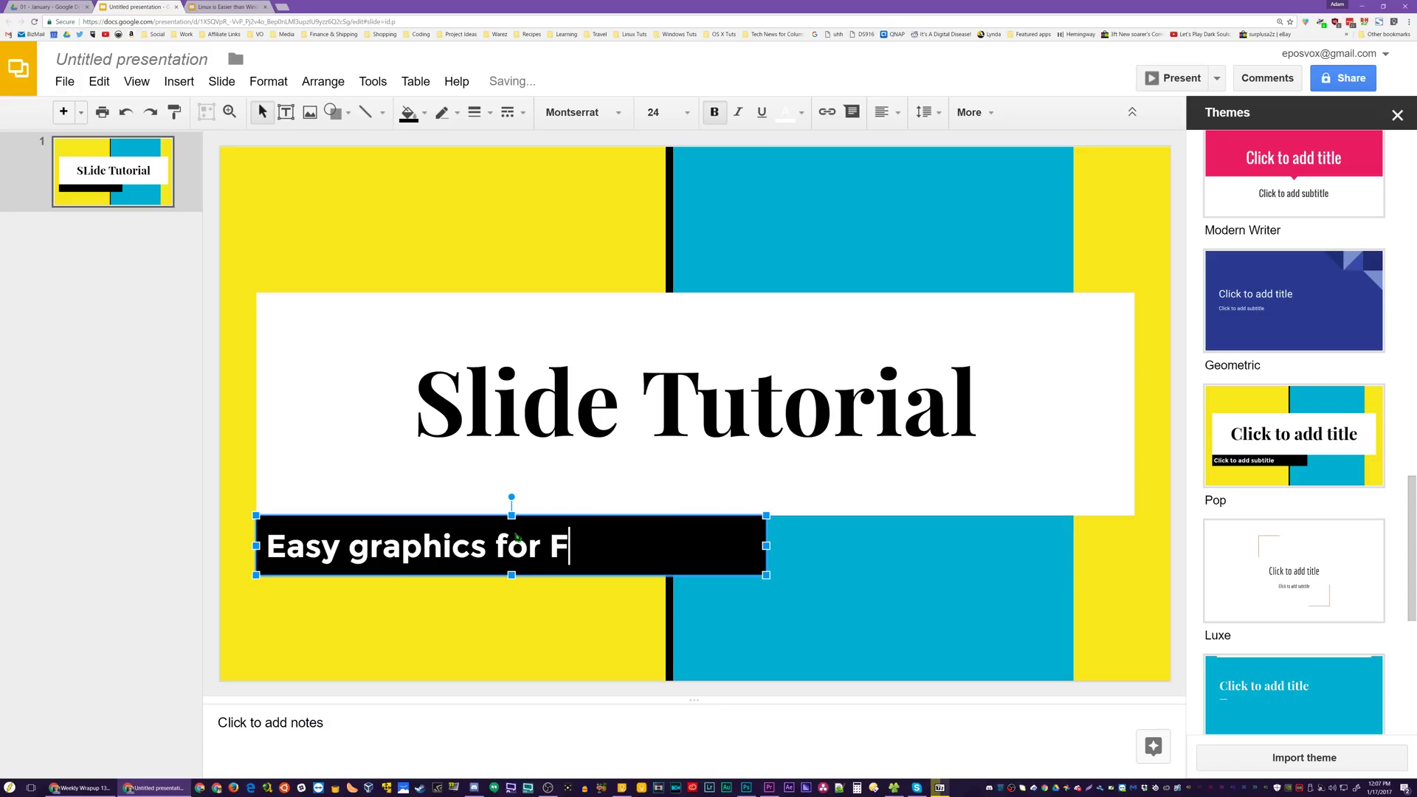
left_click(184, 413)
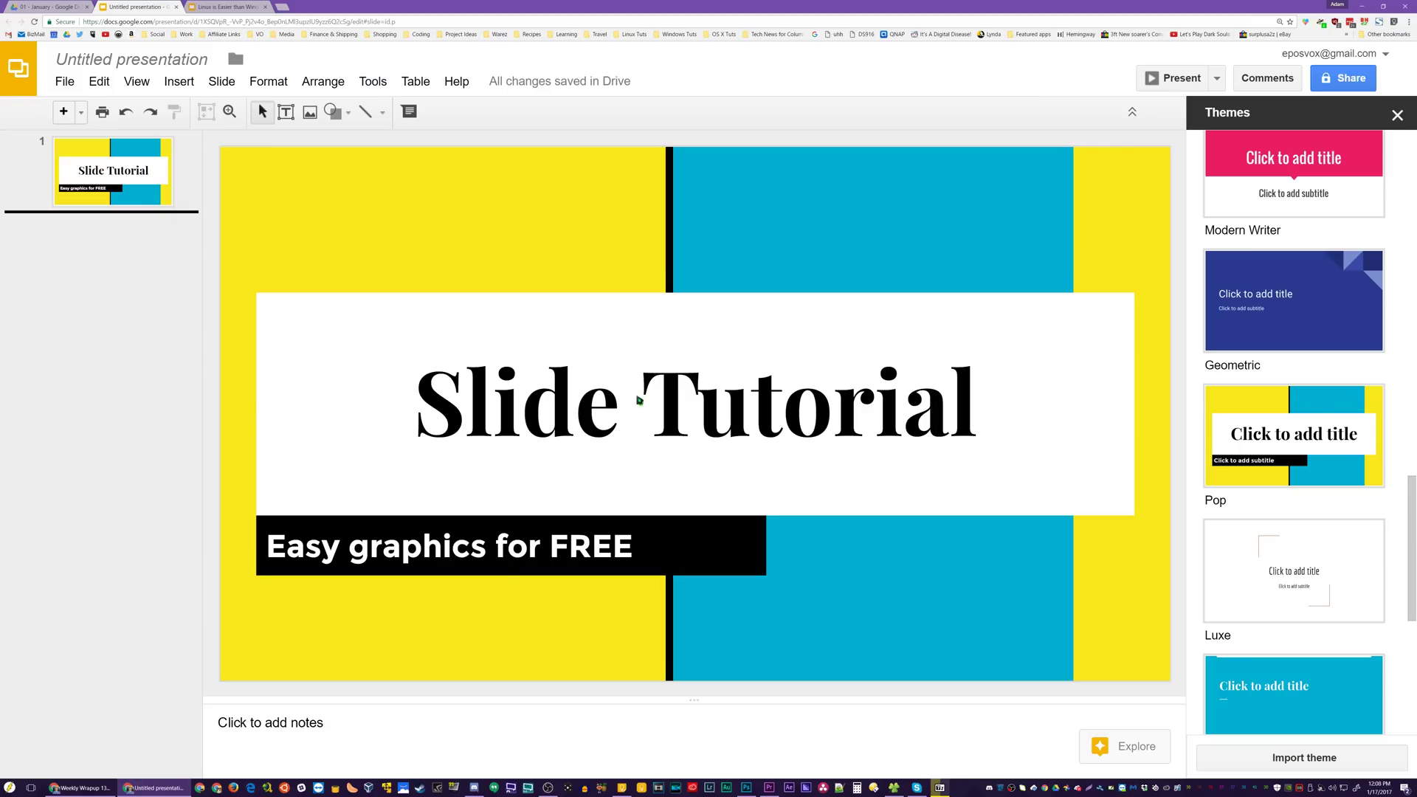
scroll(1300, 496, "down", 4)
scroll(1306, 532, "up", 3)
scroll(1311, 567, "up", 10)
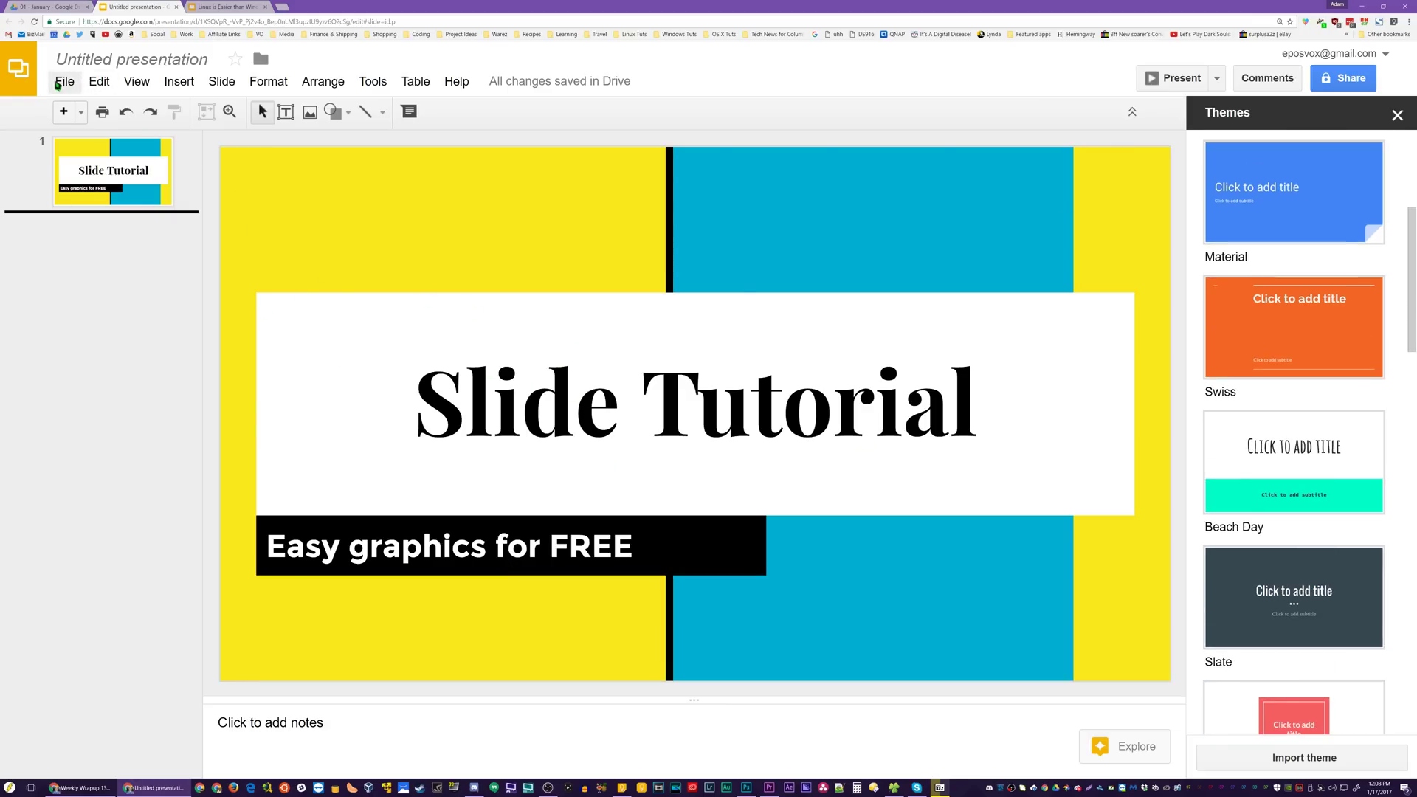
Step: Download the slide as Untitled presentation.png into the slides folder
left_click(59, 83)
mouse_move(125, 389)
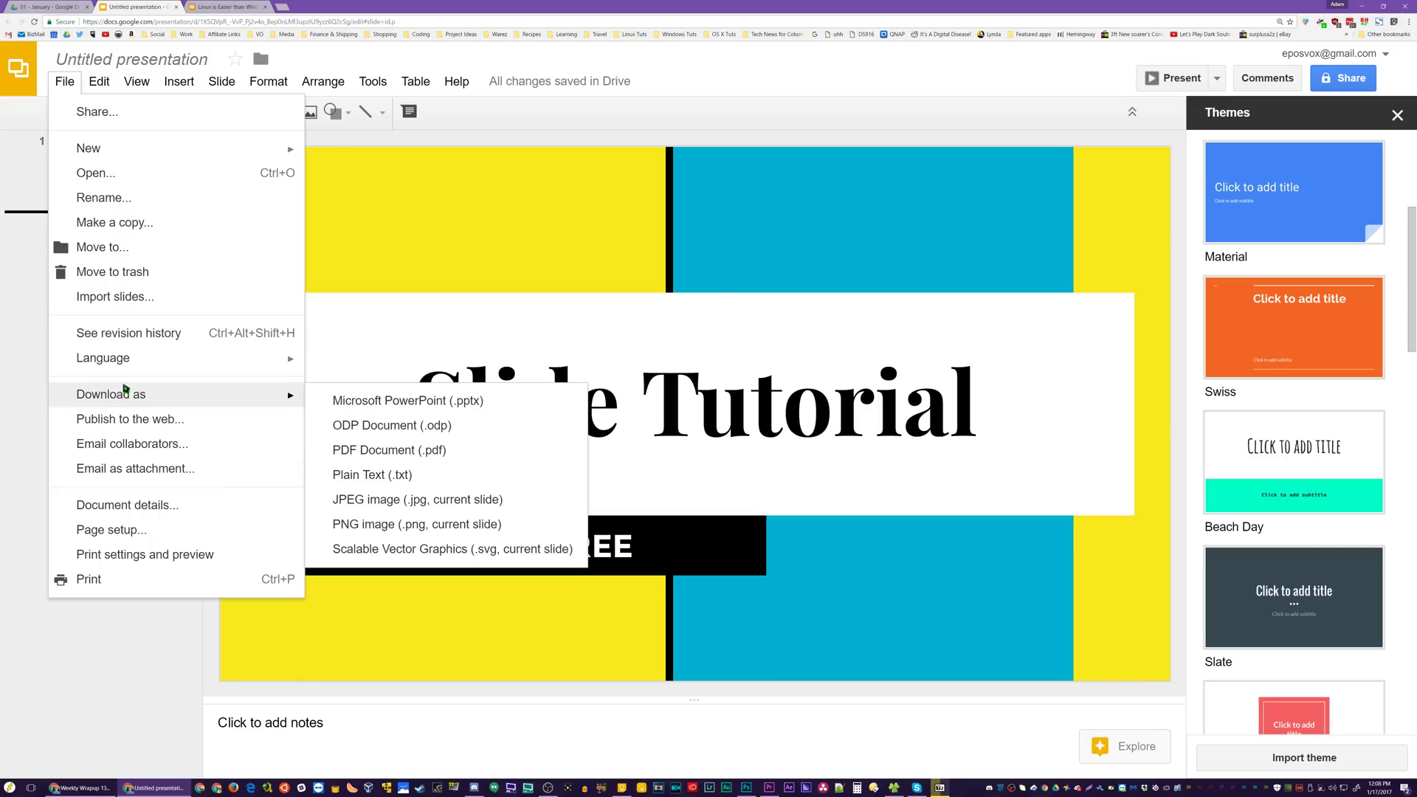
left_click(482, 526)
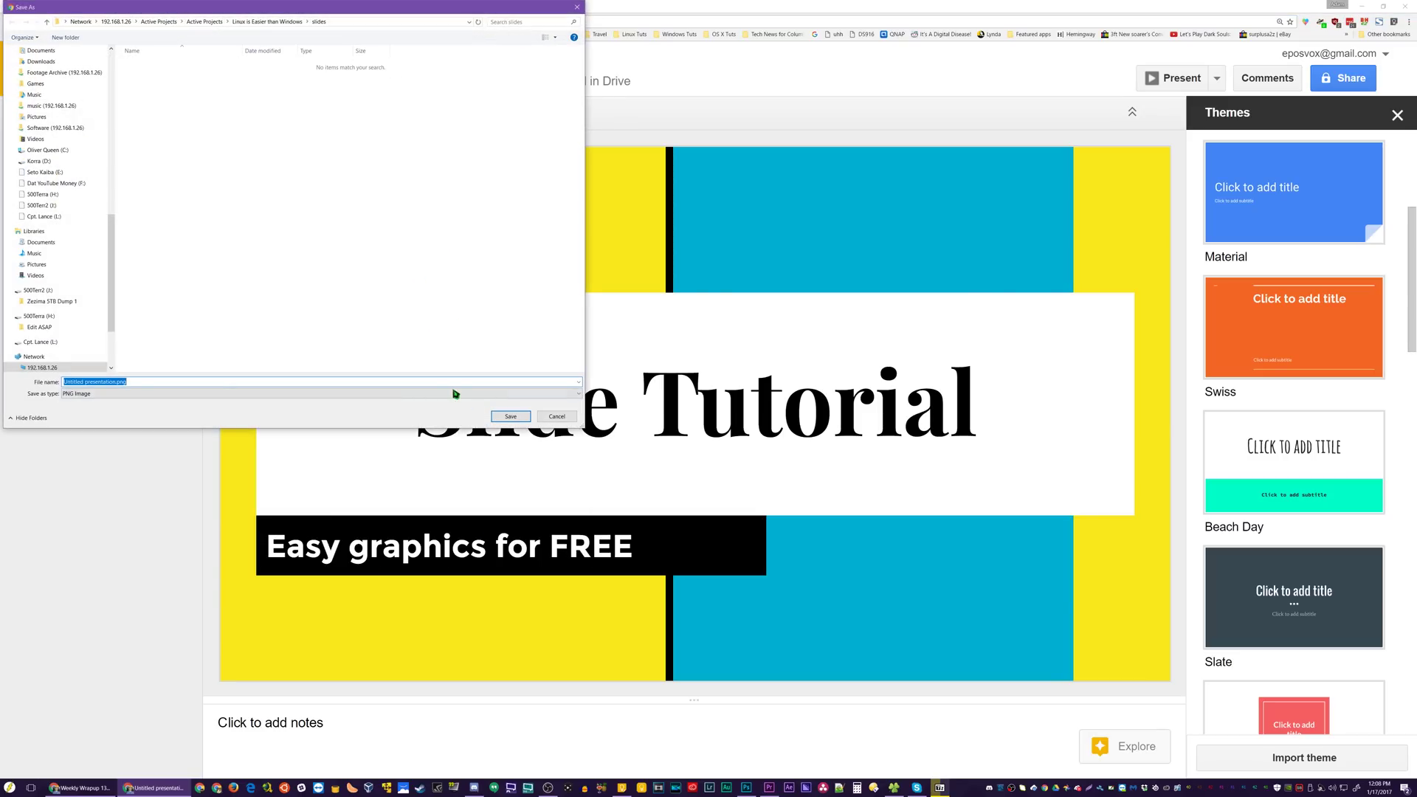
left_click(510, 417)
Step: Select the saved PNG in the slides folder and drag it into the Premiere project
key("alt+Tab")
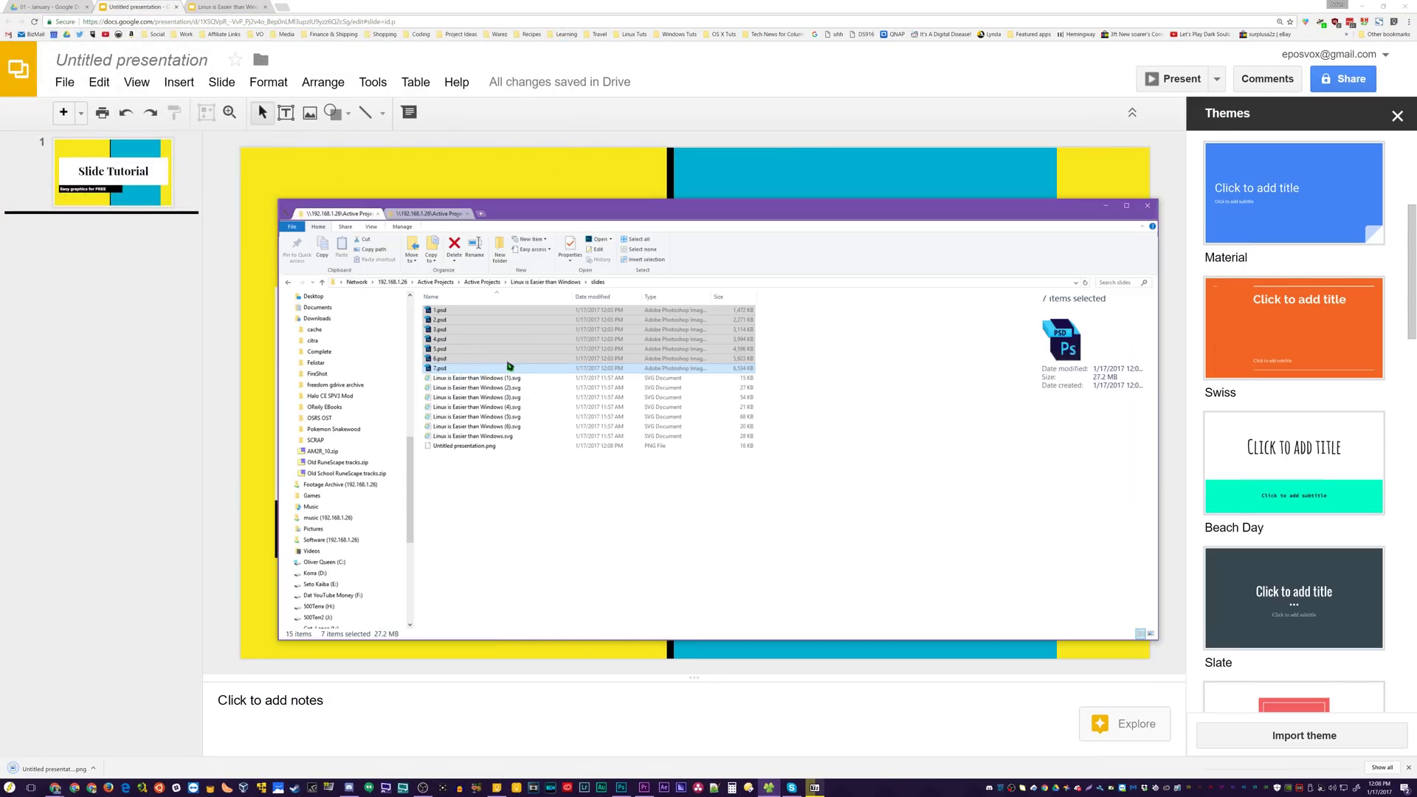
left_click(475, 445)
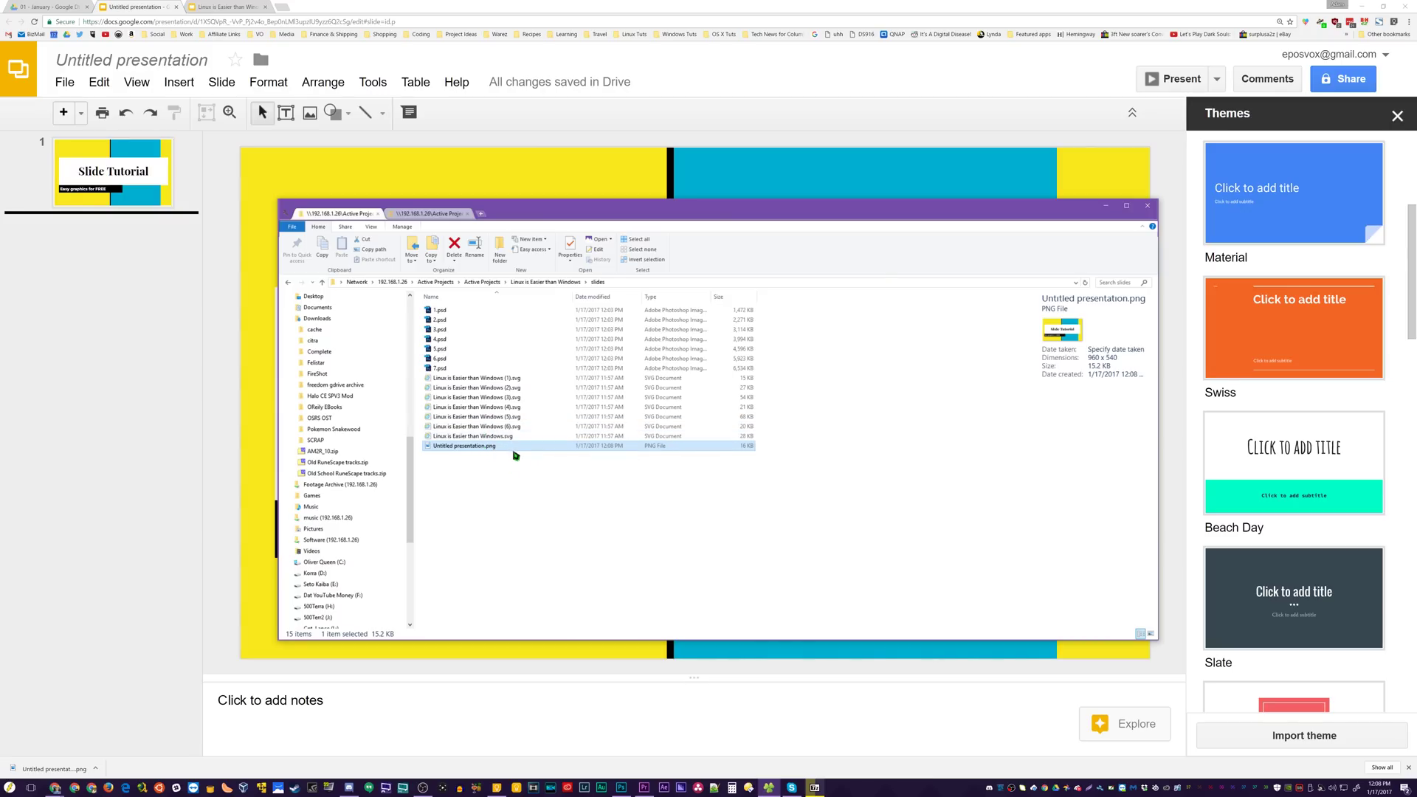
left_click_drag(442, 450, 760, 595)
Step: Move the playhead to 01;13;16 and select the Untitled presentation.png clip on V4
left_click(759, 510)
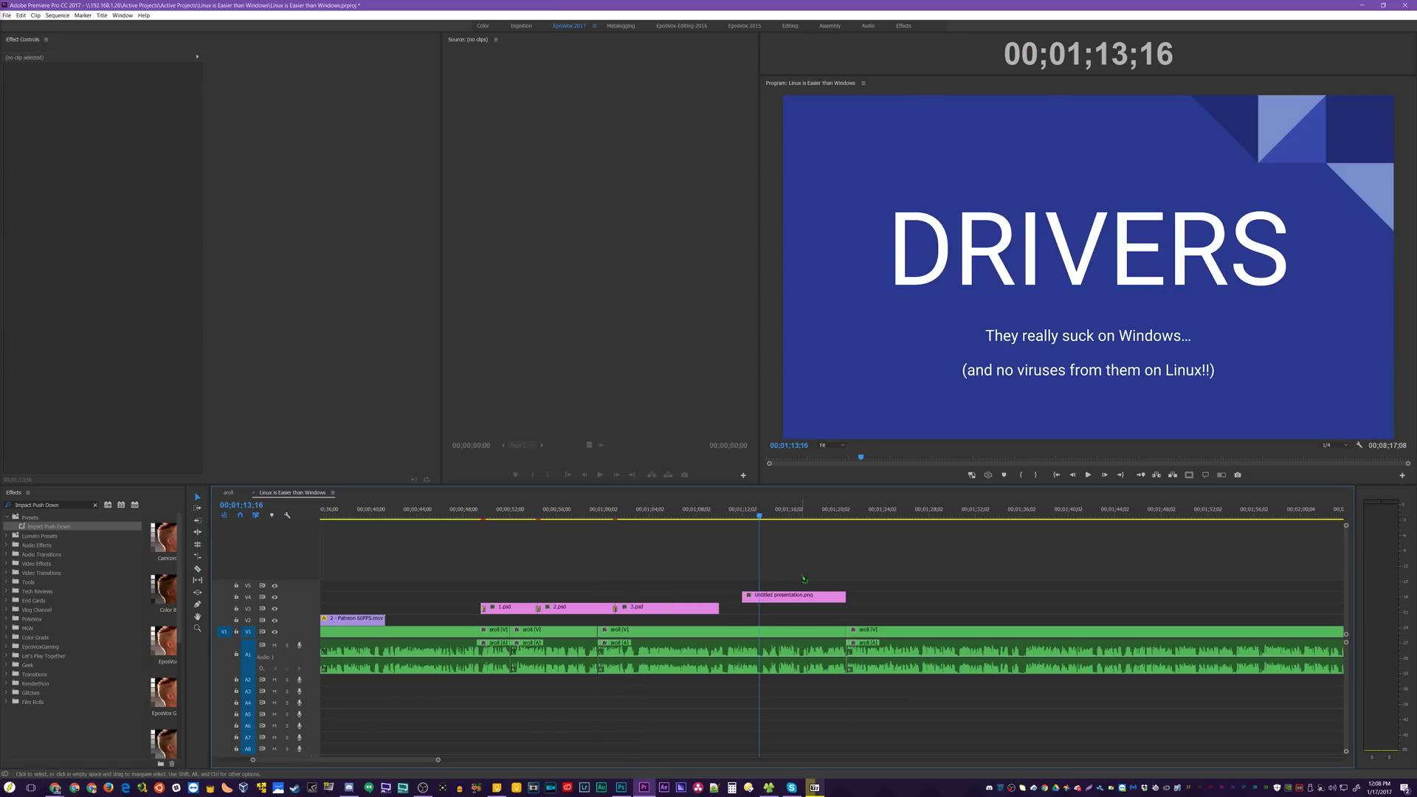
left_click(789, 598)
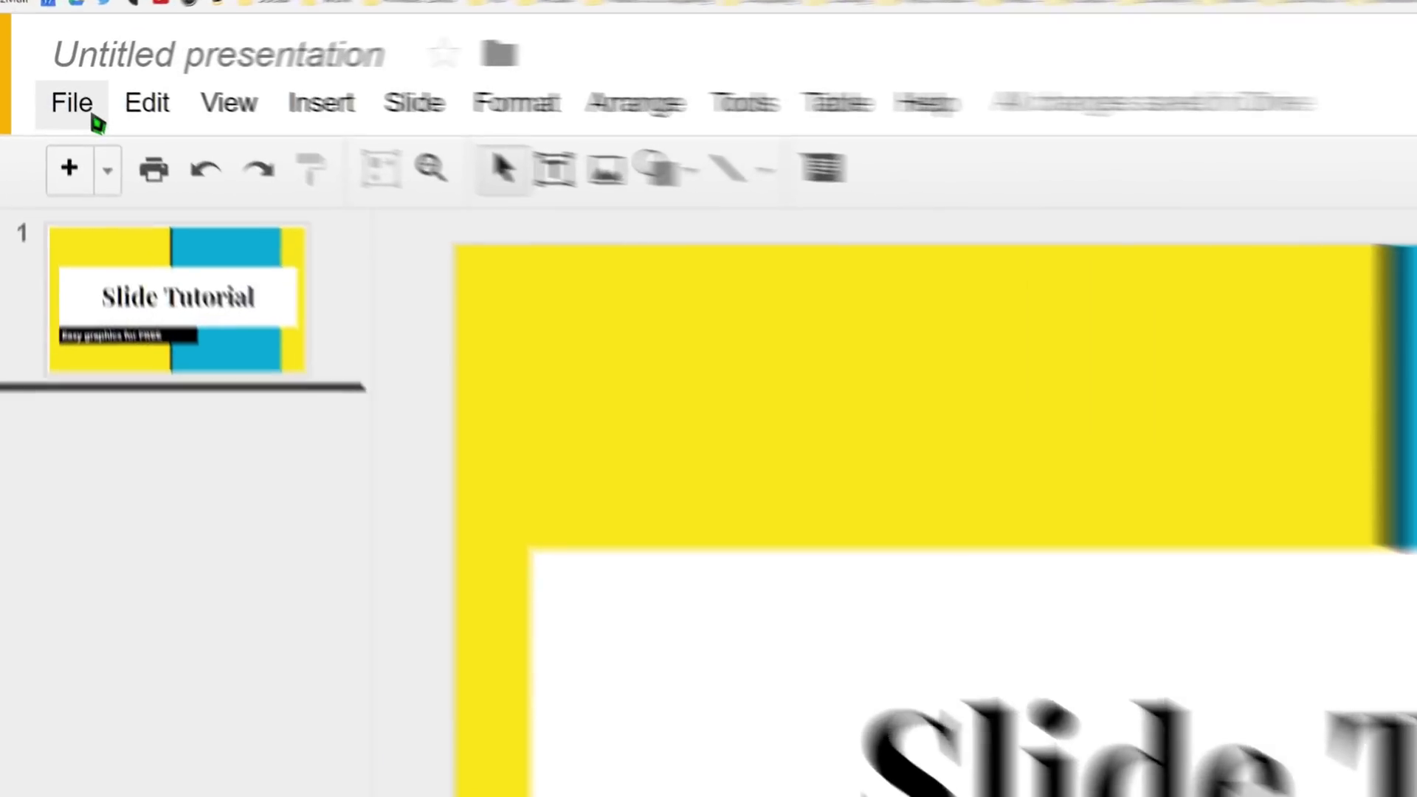
Step: Download the slide as Untitled presentation.svg into the slides folder and view it in the browser
left_click(66, 83)
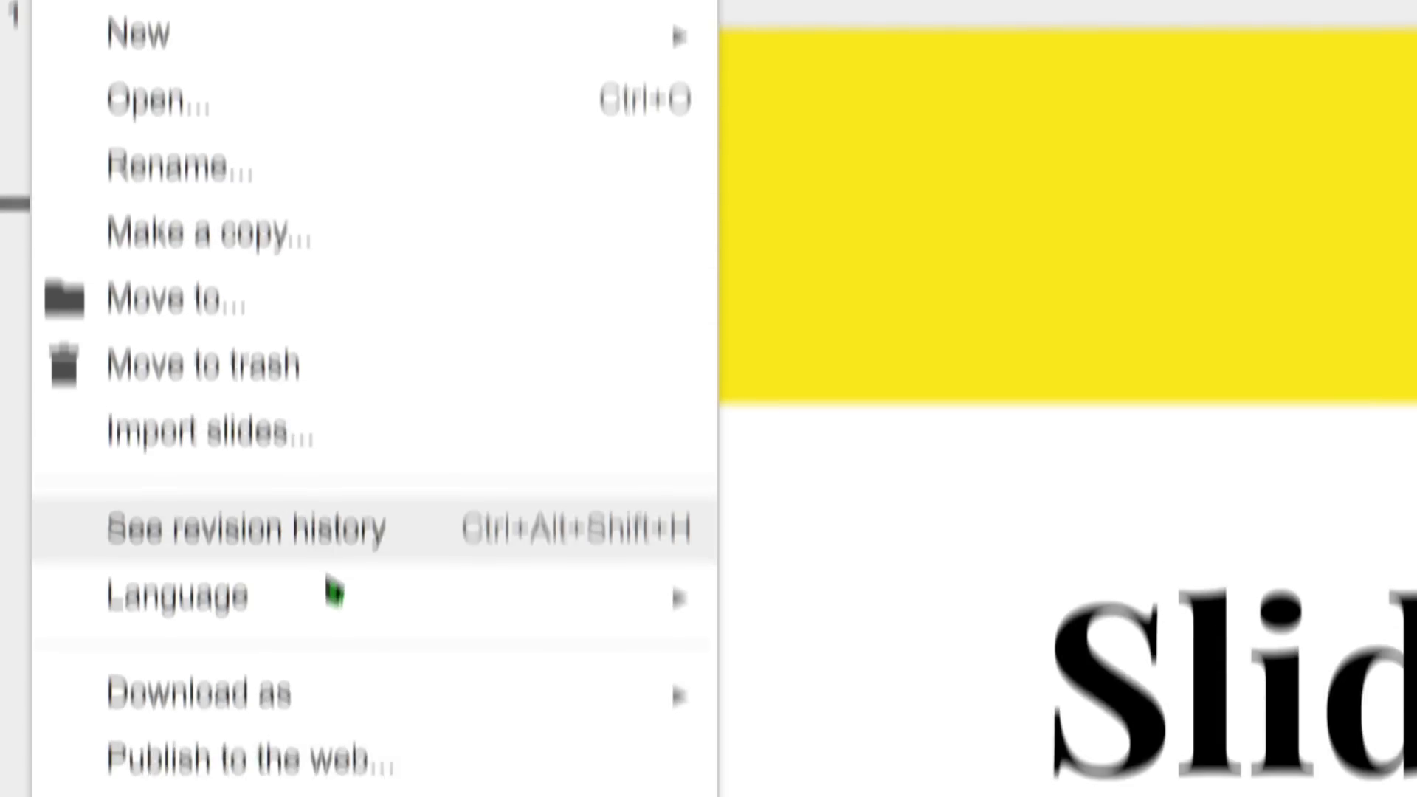
mouse_move(182, 395)
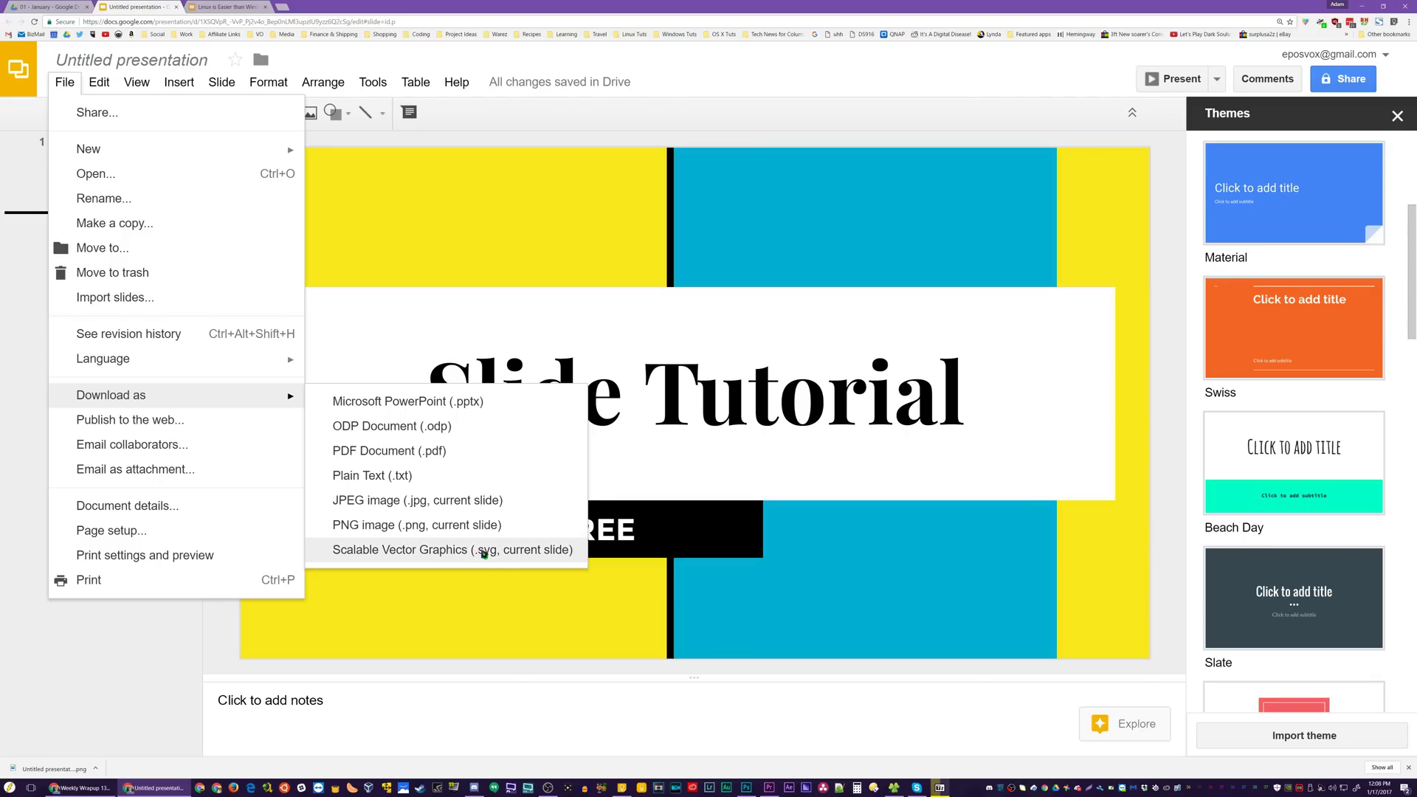
left_click(484, 549)
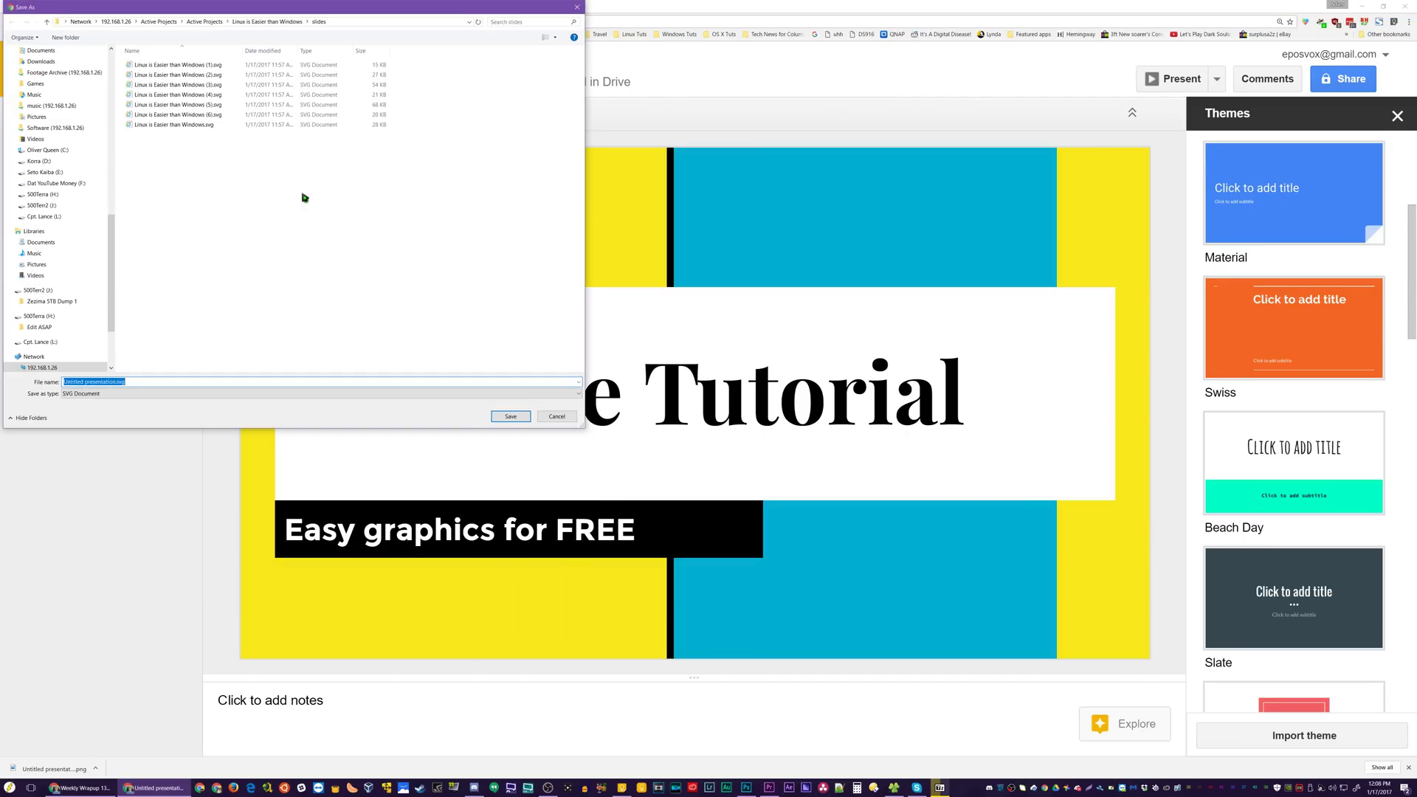
left_click(513, 417)
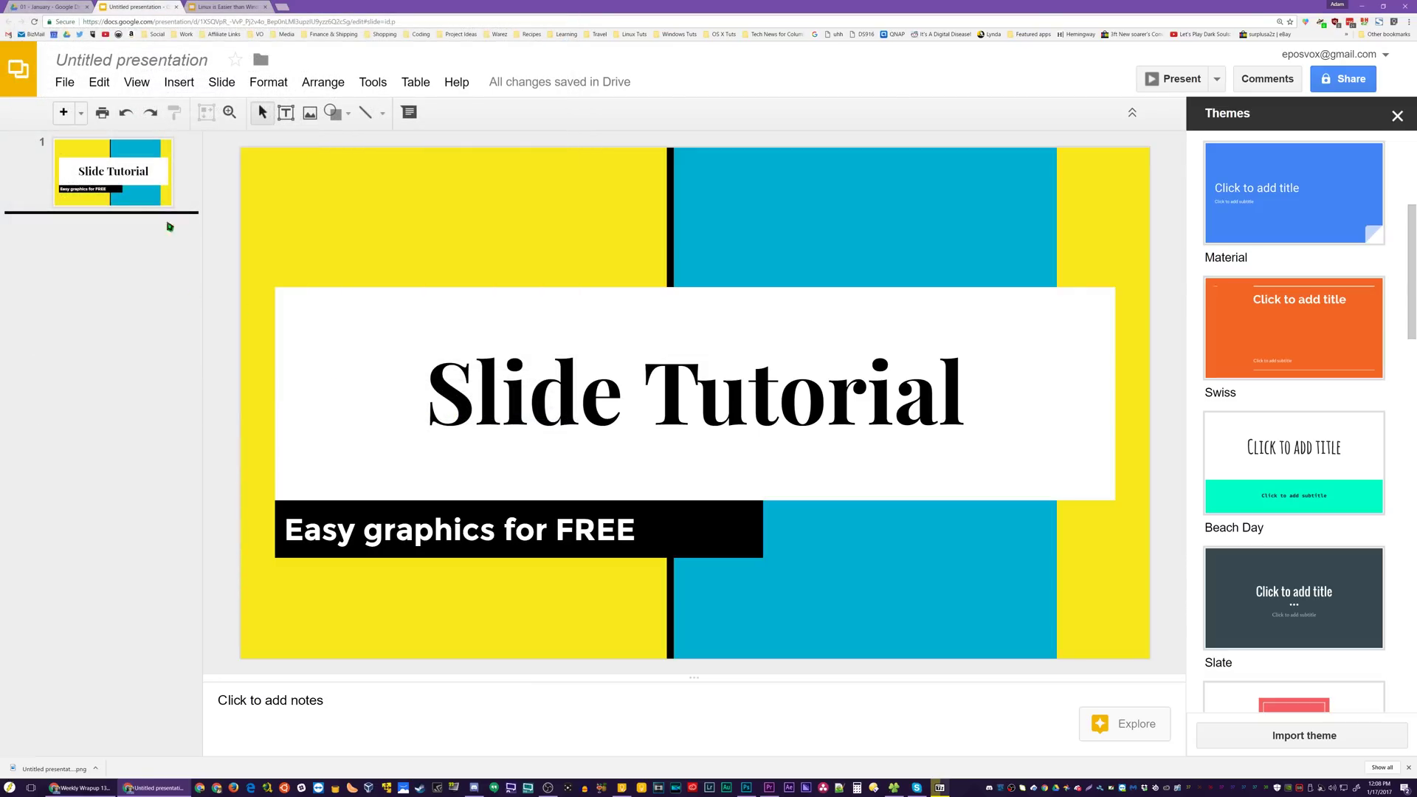
left_click(52, 768)
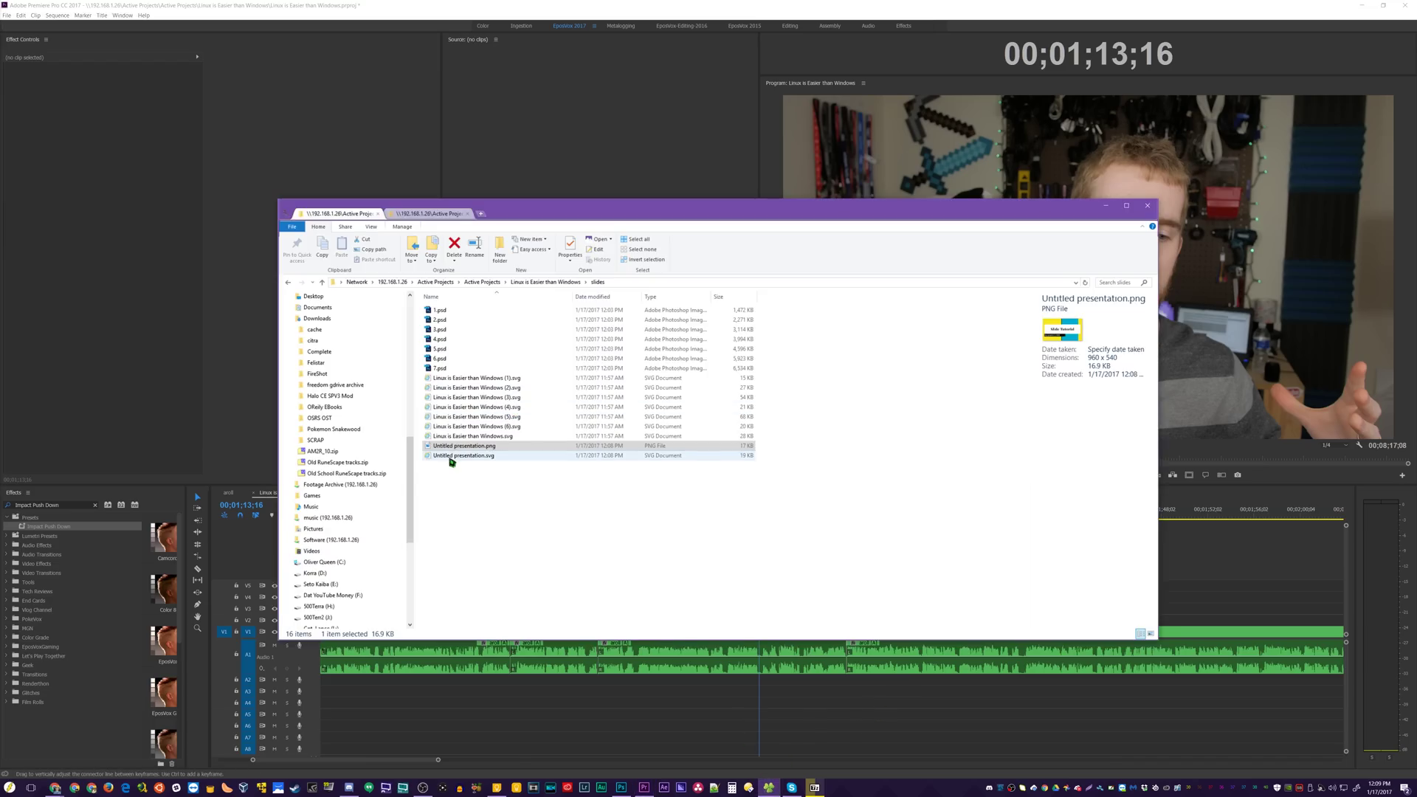
Step: Try importing the SVG from the slides folder into the Premiere gfx bin, which fails
left_click(472, 454)
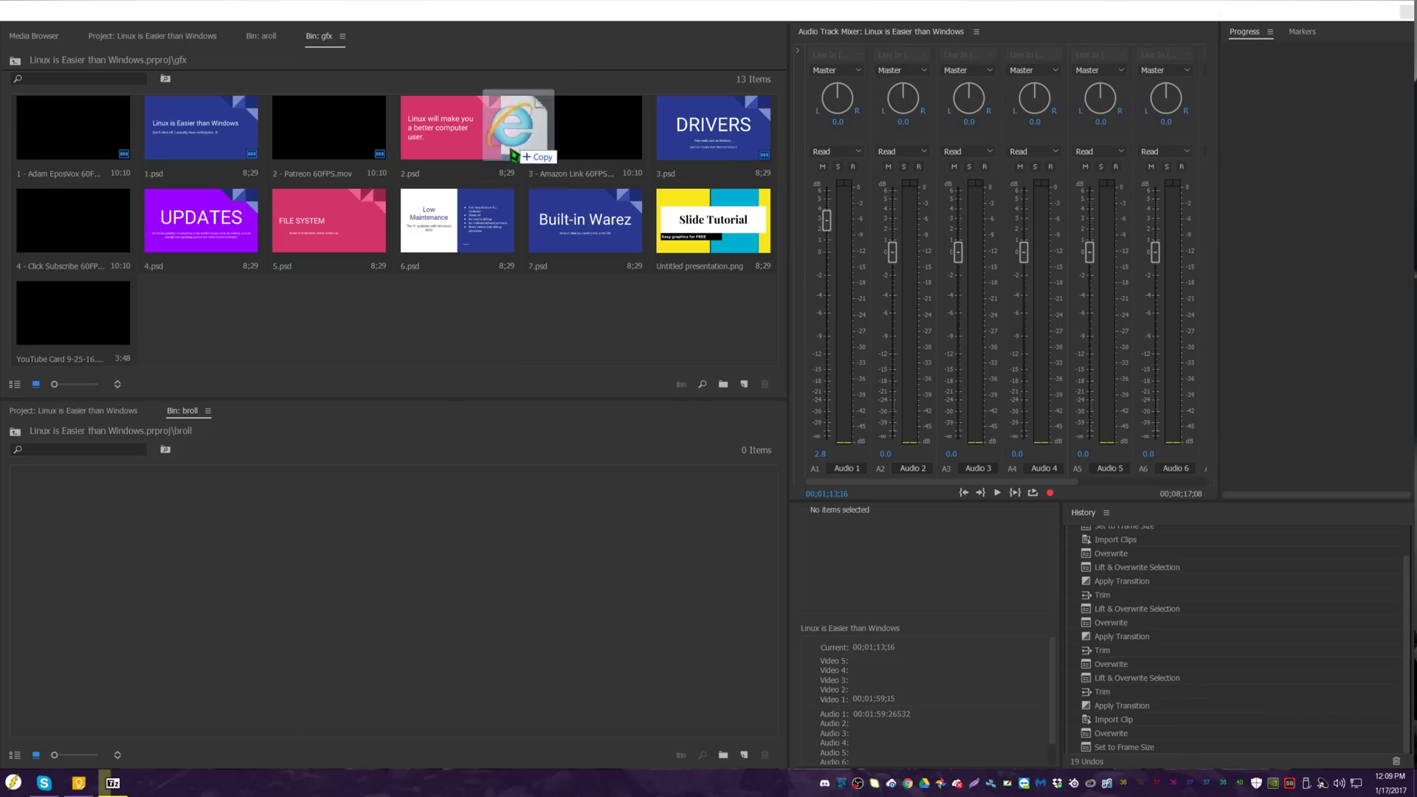
left_click_drag(513, 153, 569, 294)
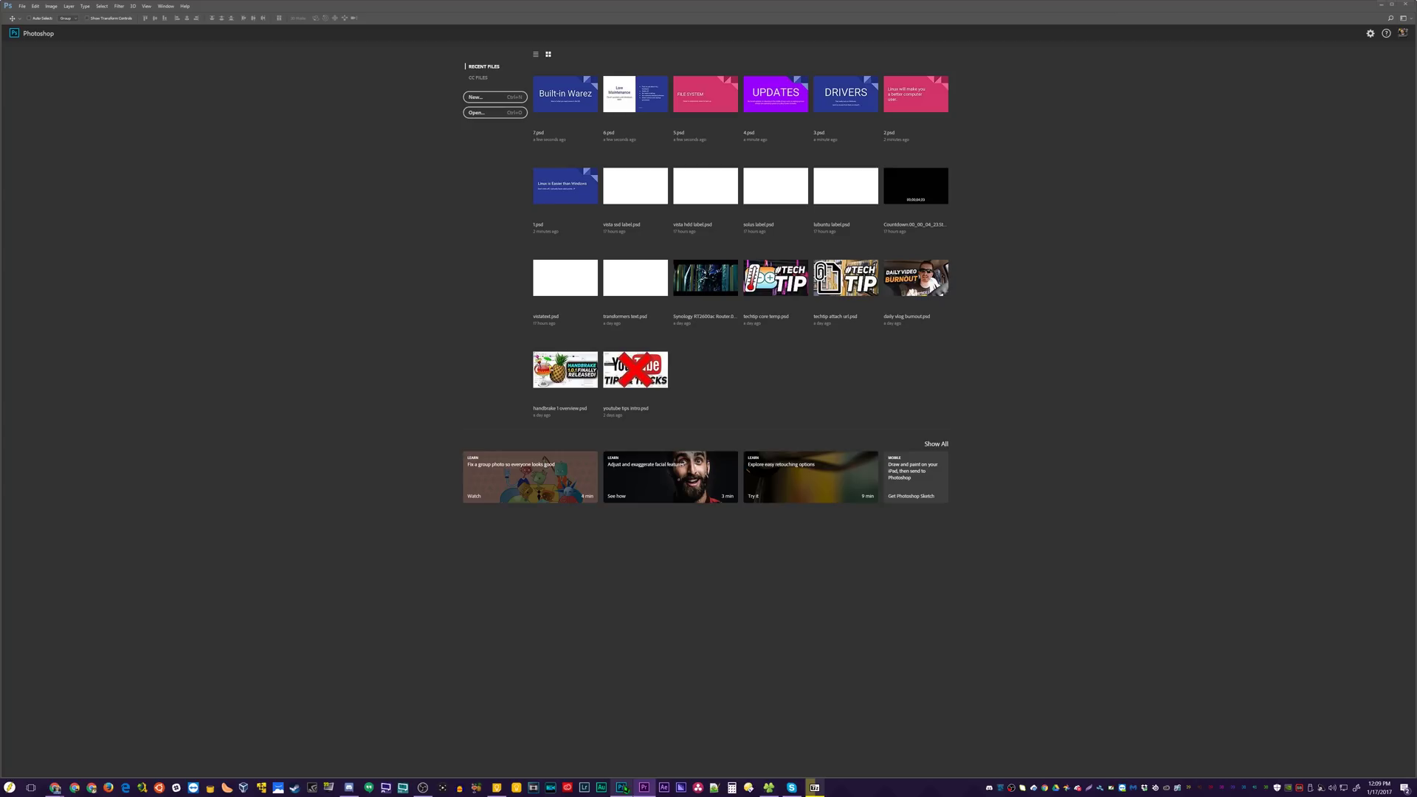
Step: Select Untitled presentation.svg in the slides folder and bring Photoshop forward
left_click(768, 787)
left_click(486, 458)
left_click_drag(487, 462, 472, 487)
left_click(466, 125)
Step: Create a new 3840 × 2160 Photoshop document
key("ctrl+n")
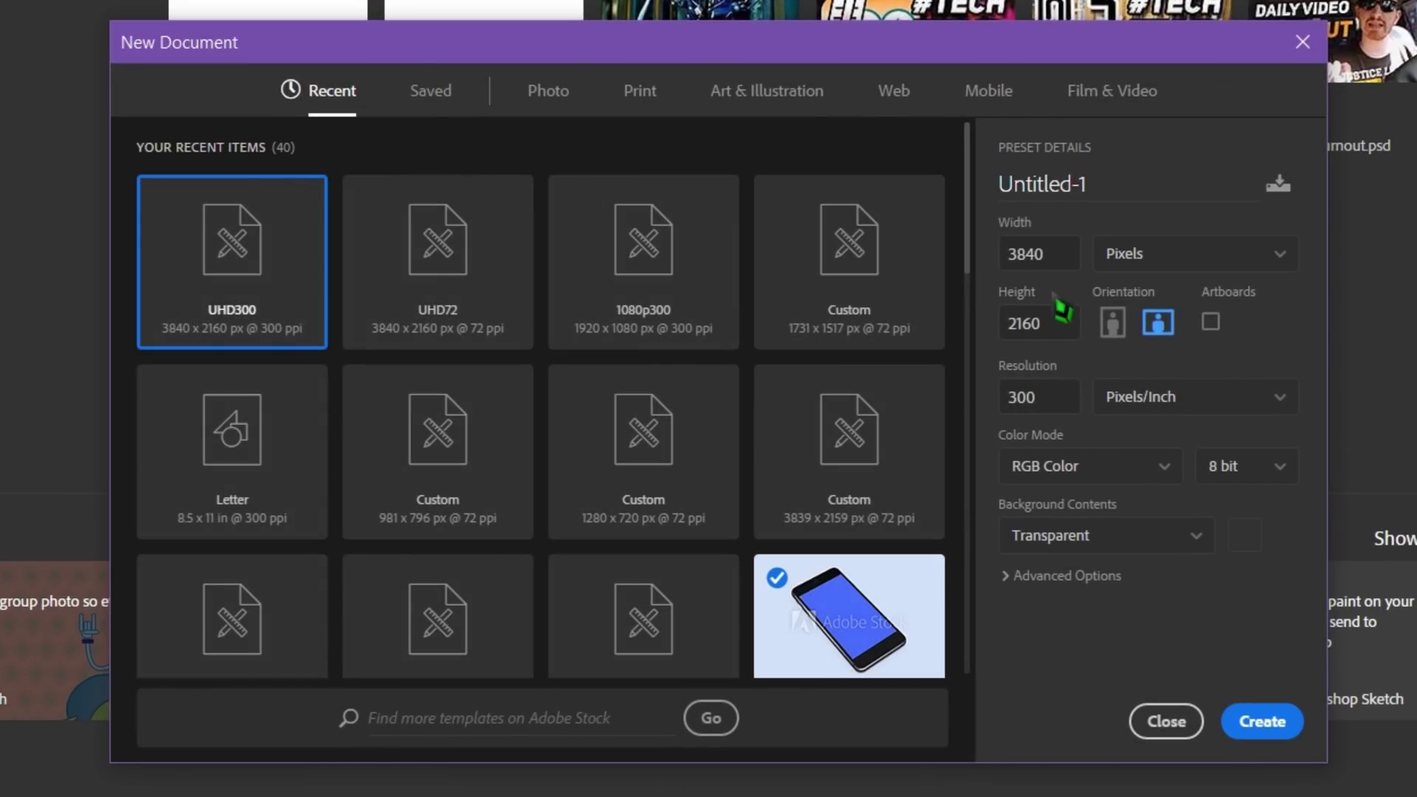
left_click(1051, 259)
left_click(1060, 332)
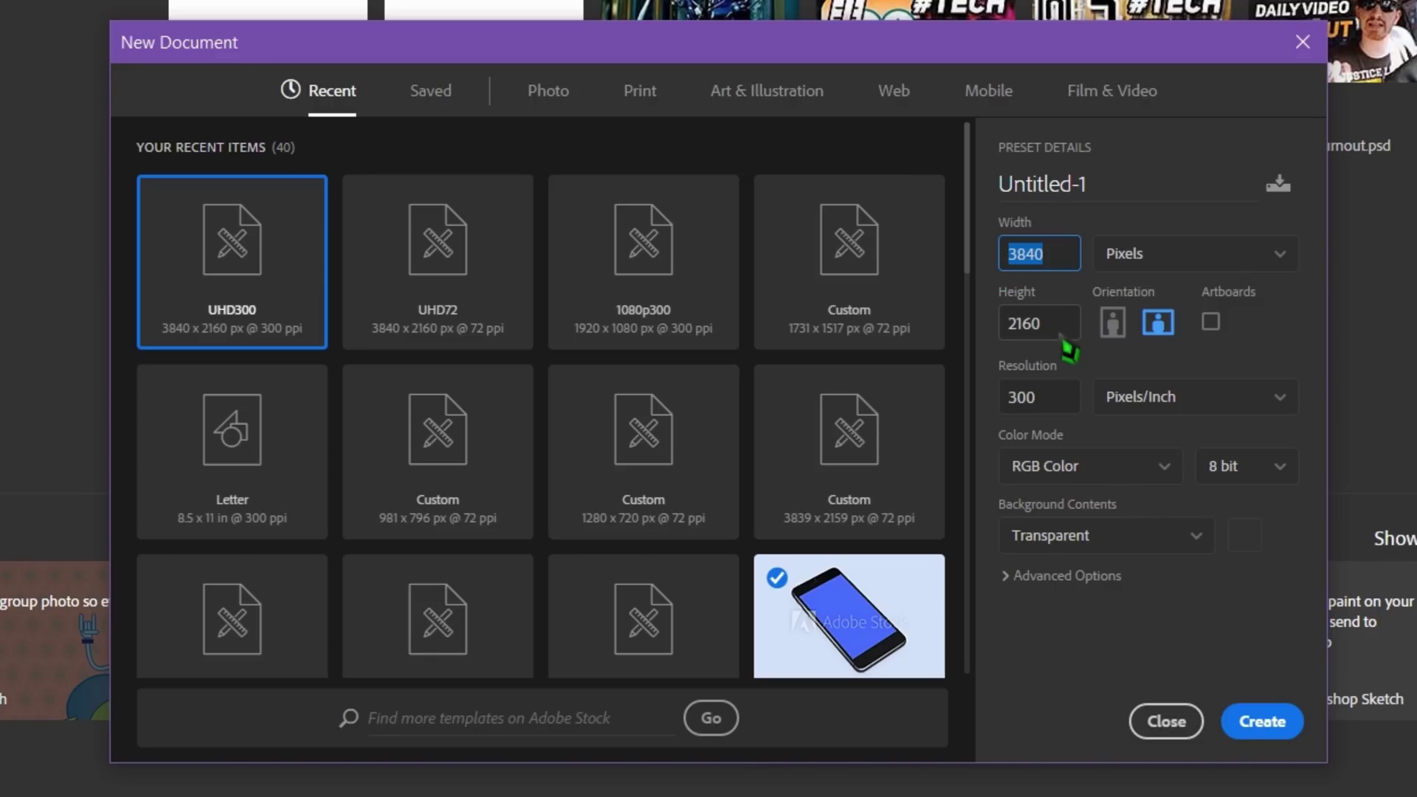
left_click(1062, 256)
left_click(1062, 327)
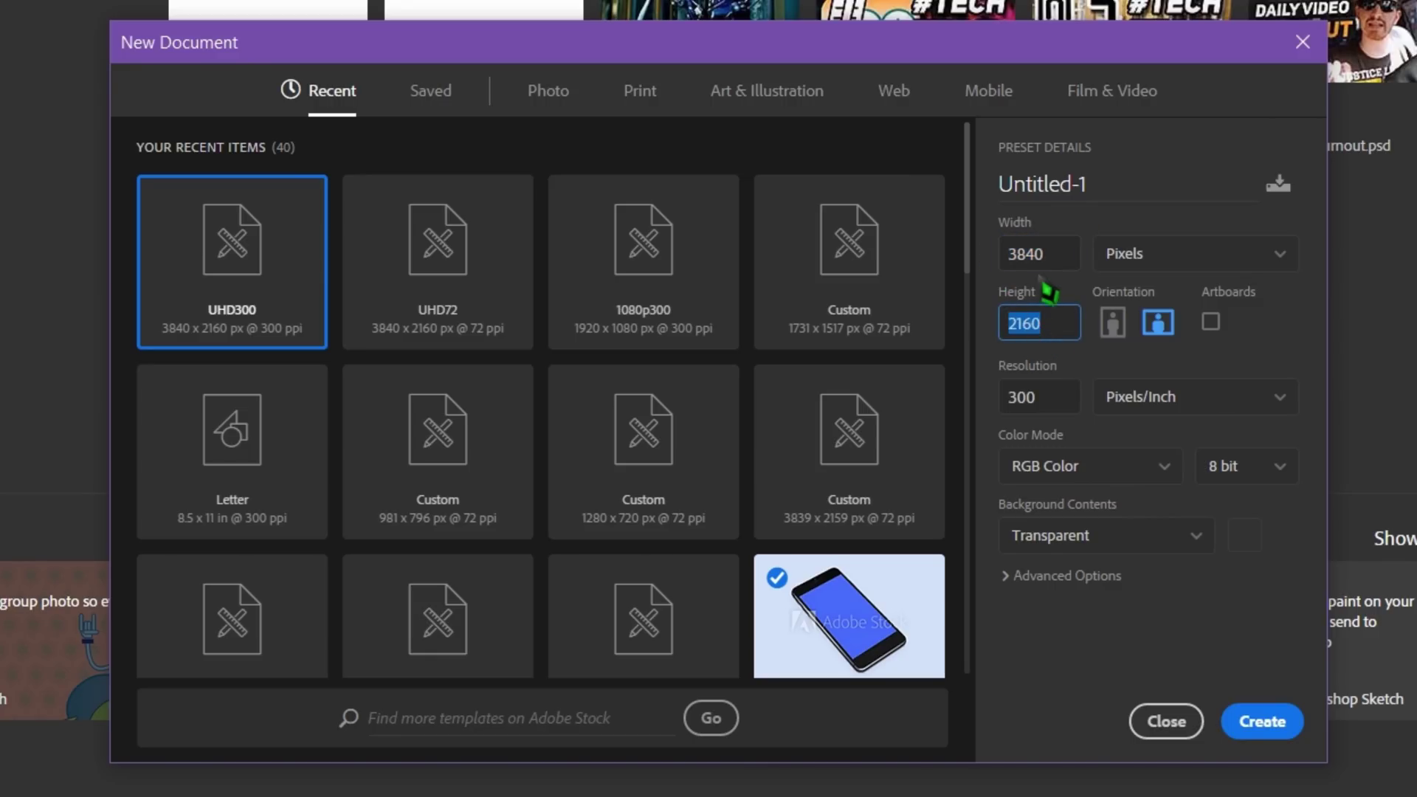
left_click(1051, 260)
double_click(1053, 264)
left_click(1262, 721)
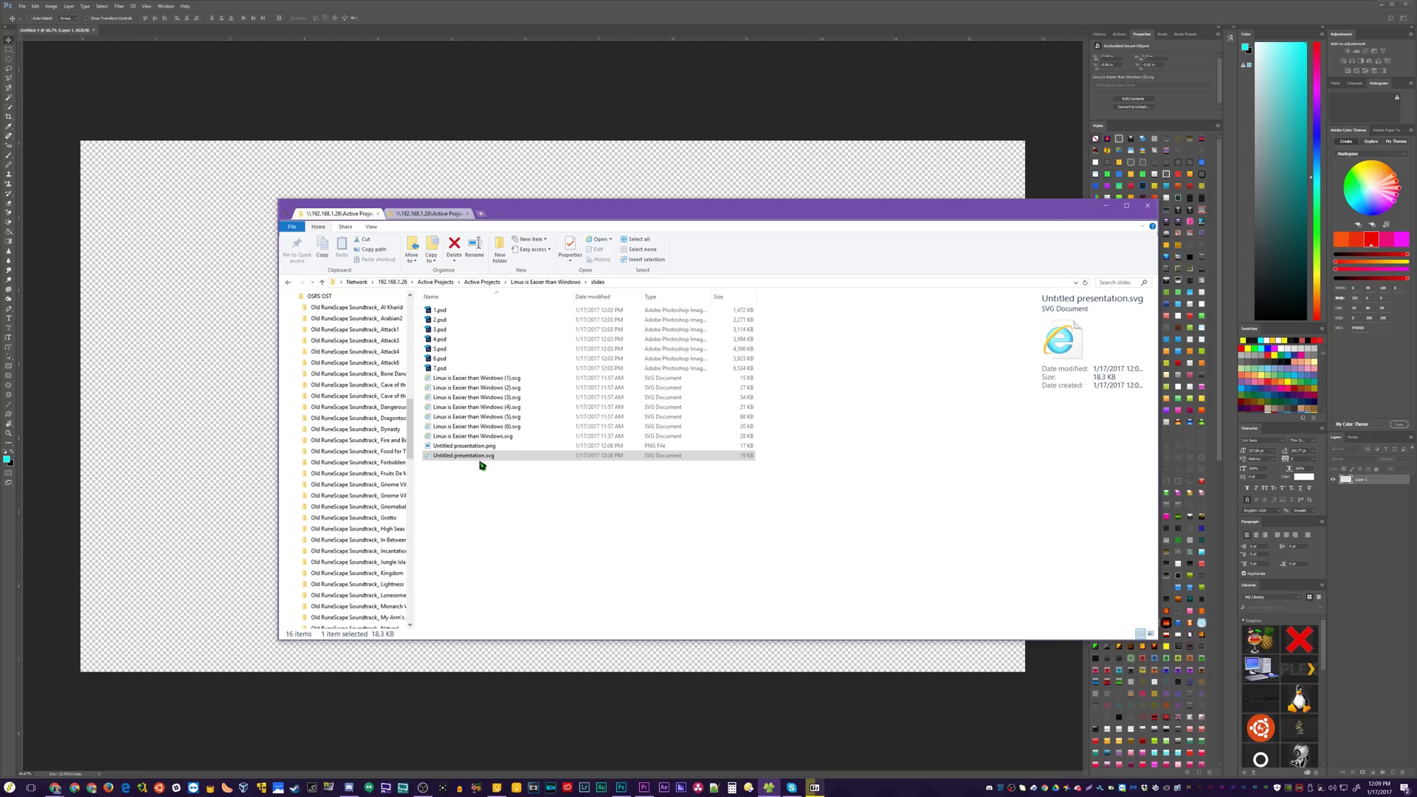
left_click_drag(481, 465, 450, 249)
Step: Place Untitled presentation.svg, scale it proportionally to fill the 4K canvas, and commit
left_click(466, 455)
left_click_drag(467, 456, 435, 202)
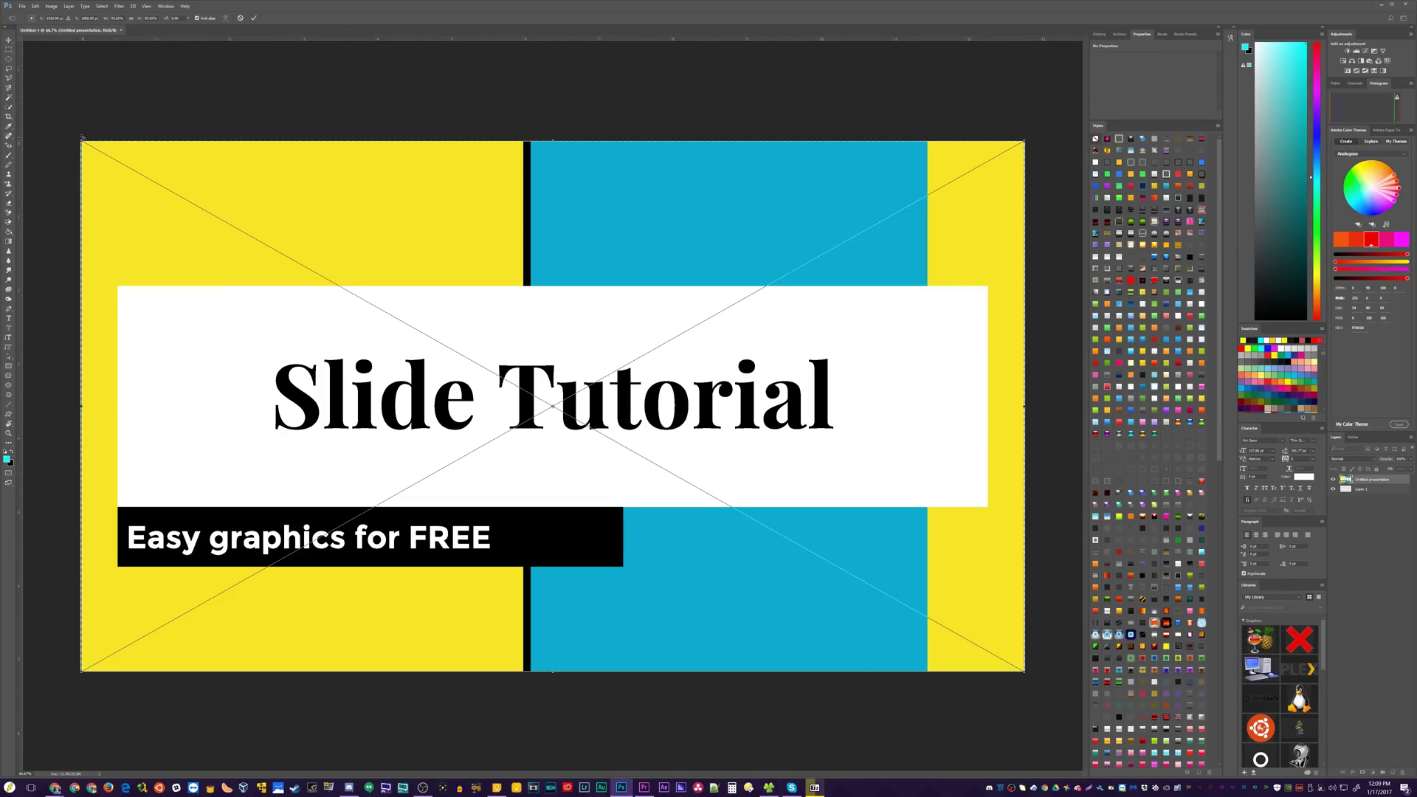
left_click_drag(81, 137, 79, 137)
key("shift")
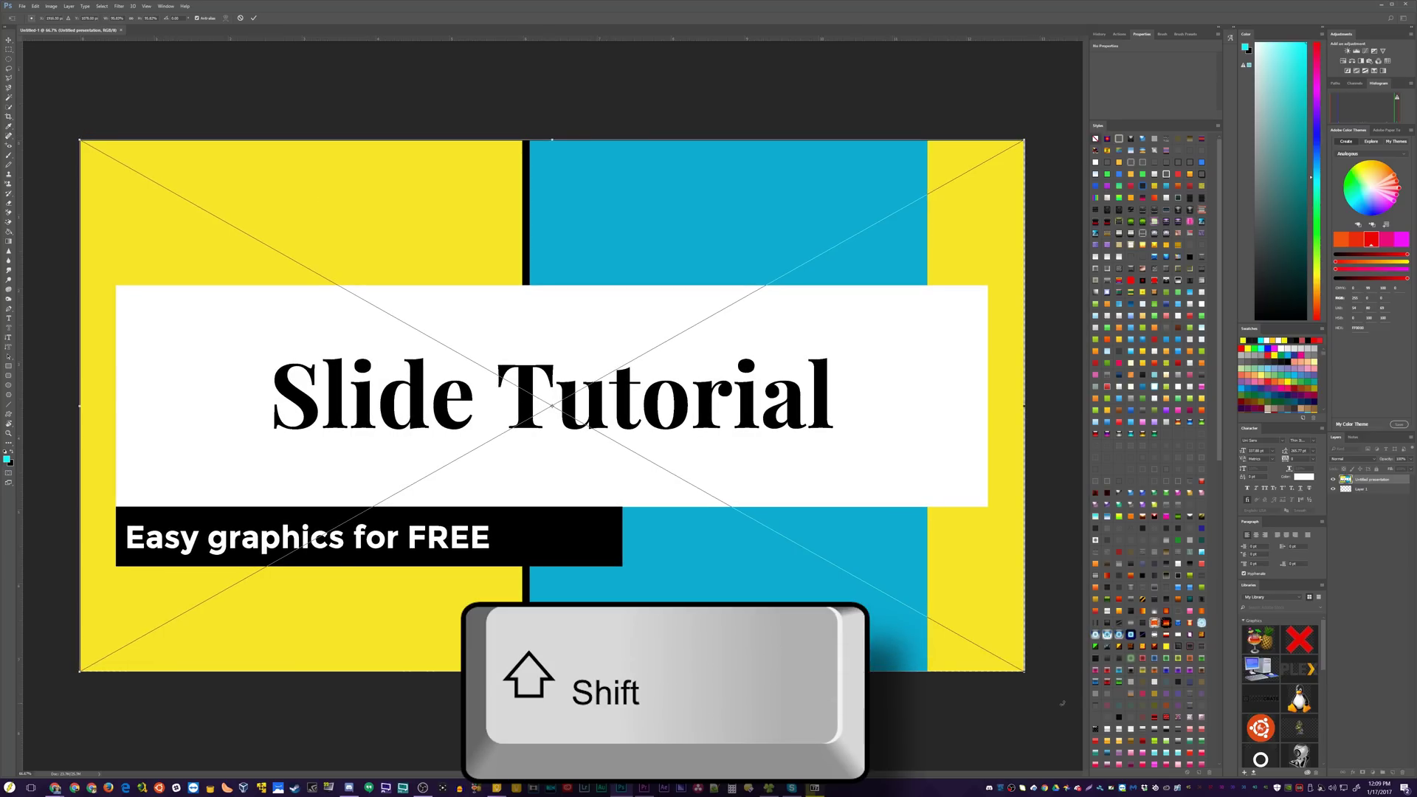
left_click_drag(1025, 672, 1028, 673)
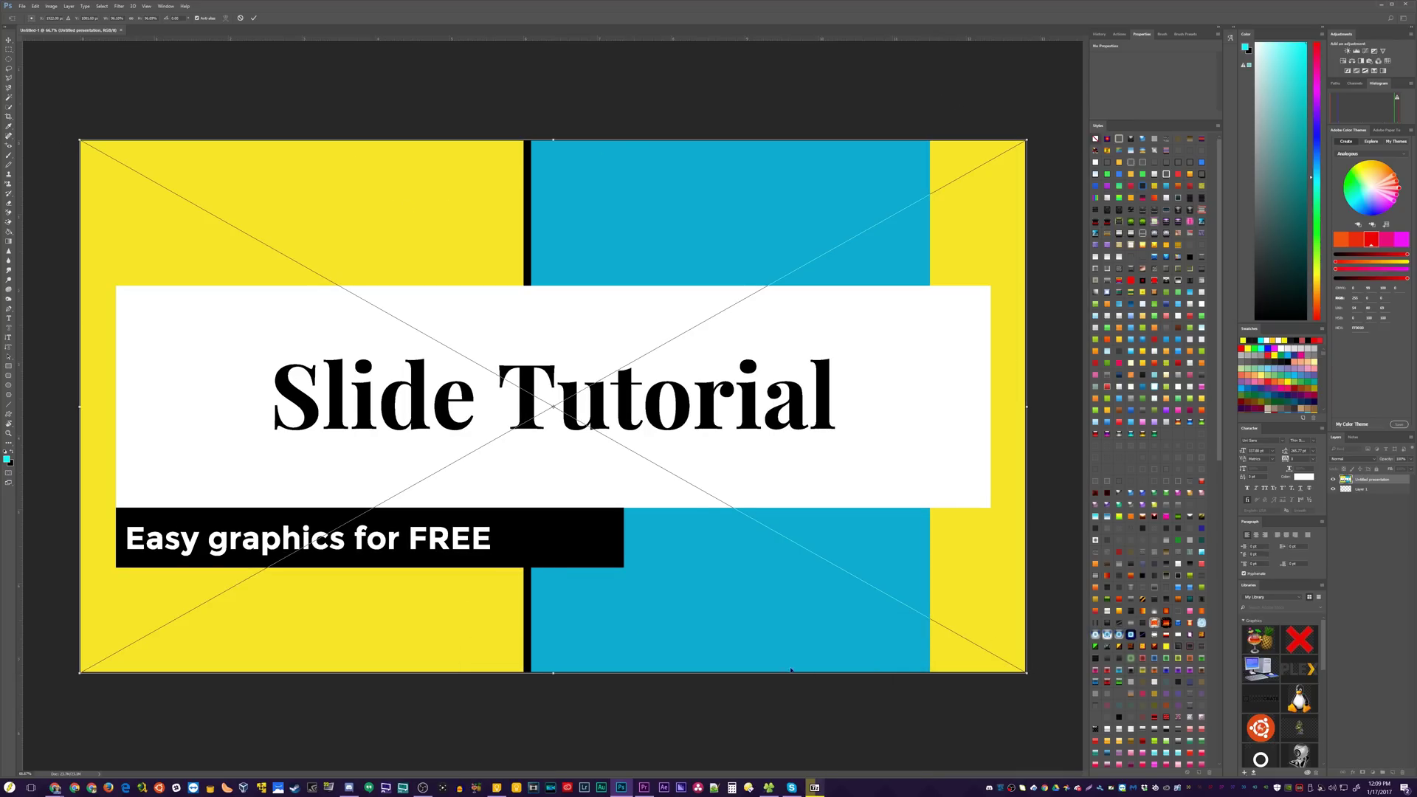
key("Return")
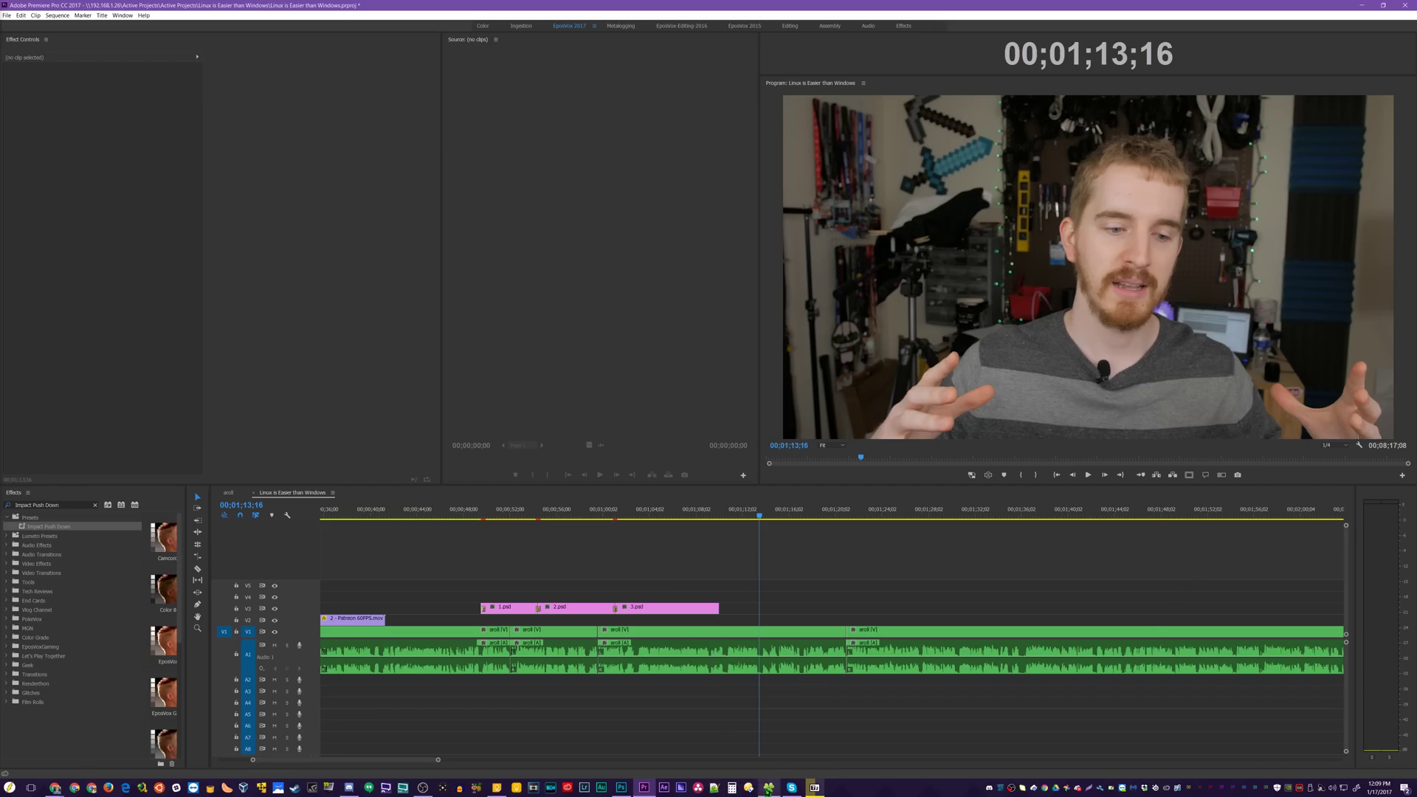
Step: Import the slide PNG into the gfx bin and place test.psd on timeline track V4
left_click(749, 787)
left_click_drag(464, 455, 600, 329)
left_click_drag(749, 568, 760, 585)
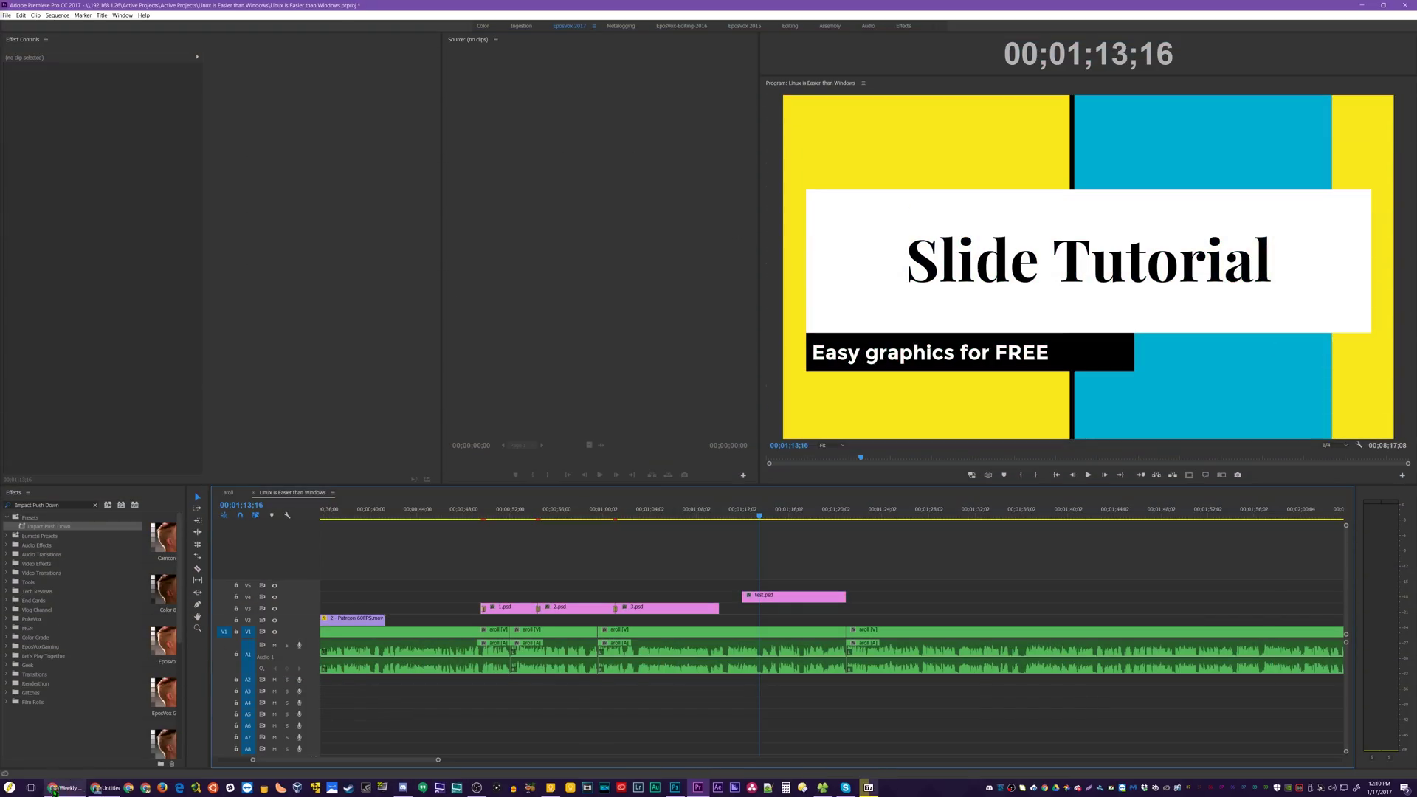
Step: Close the SVG preview tab in Chrome to return to the Slide Tutorial presentation
left_click(154, 787)
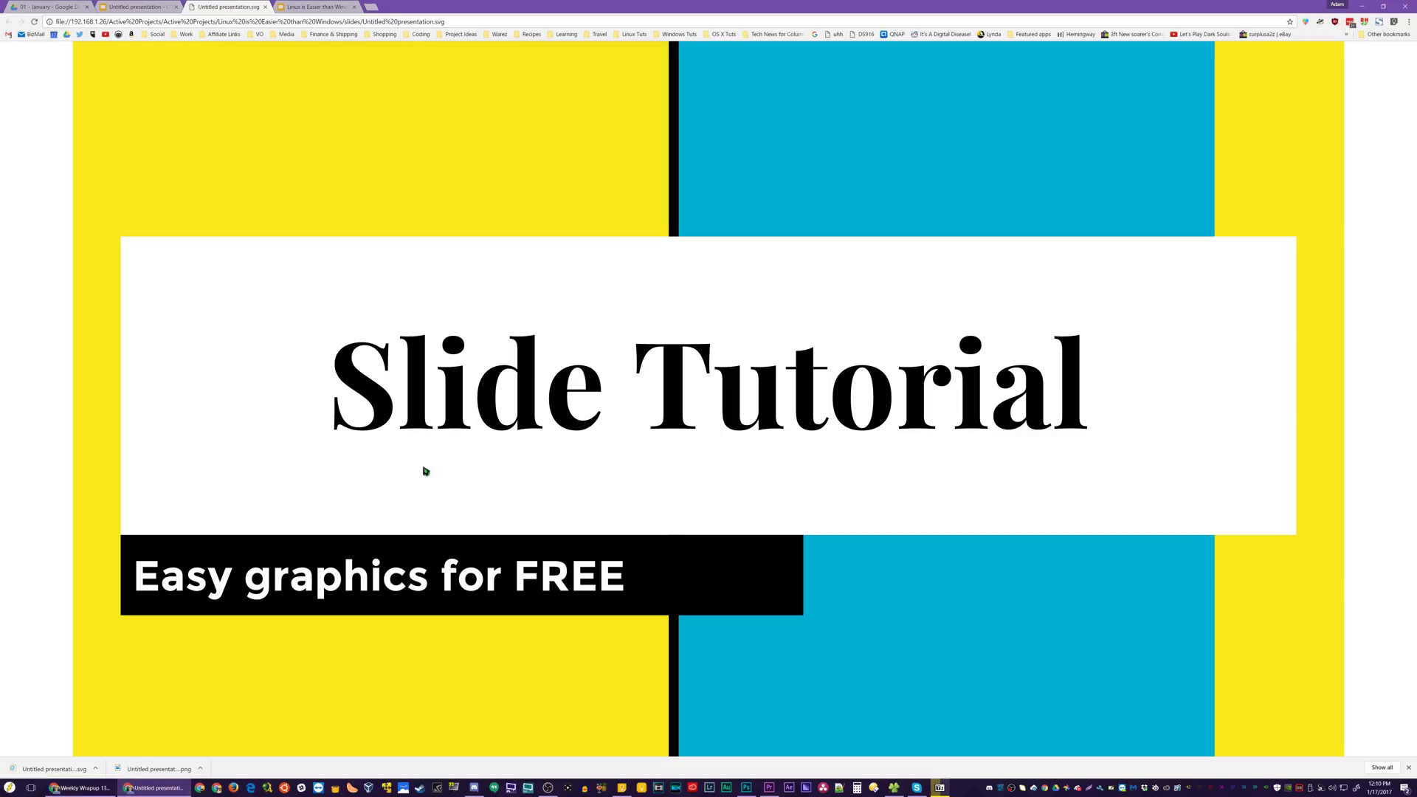
middle_click(225, 6)
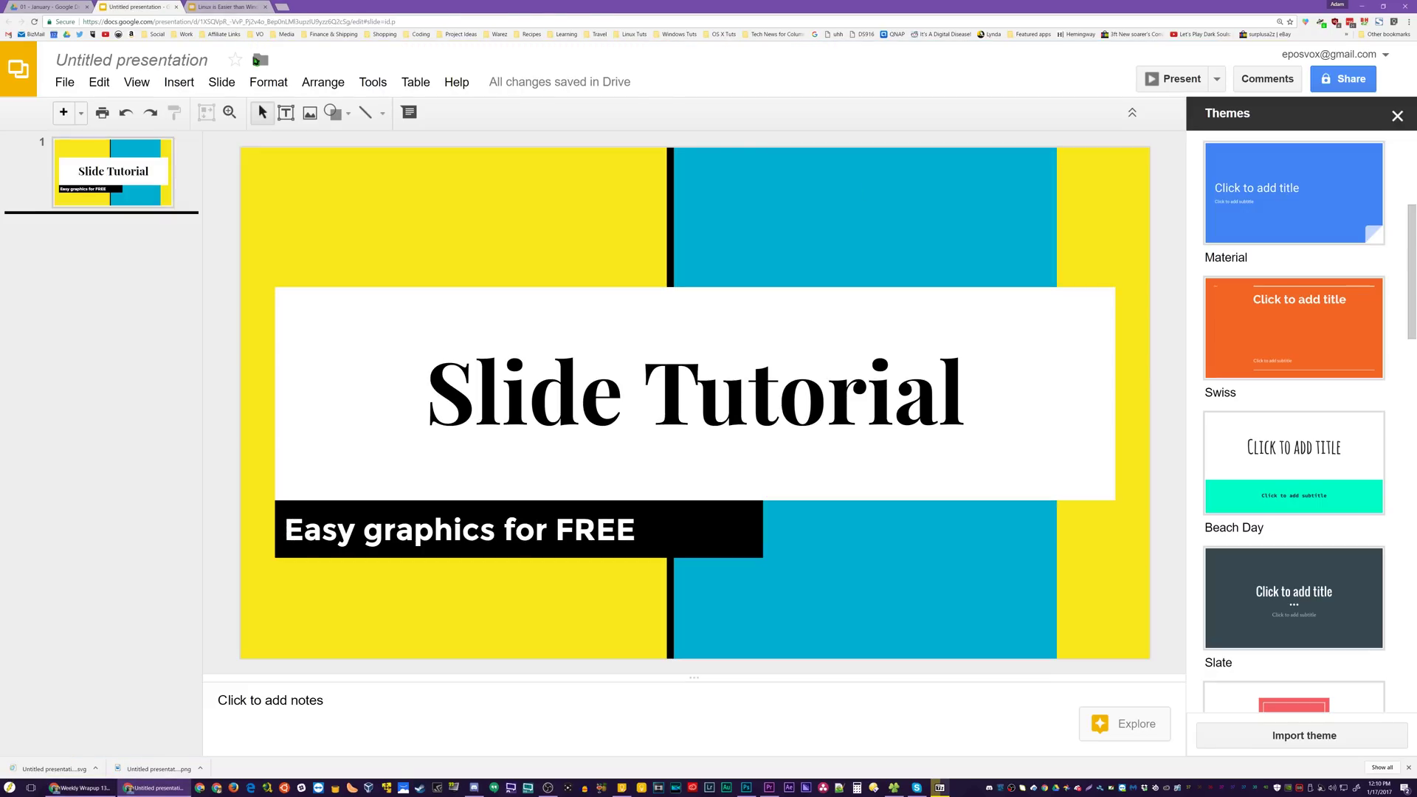